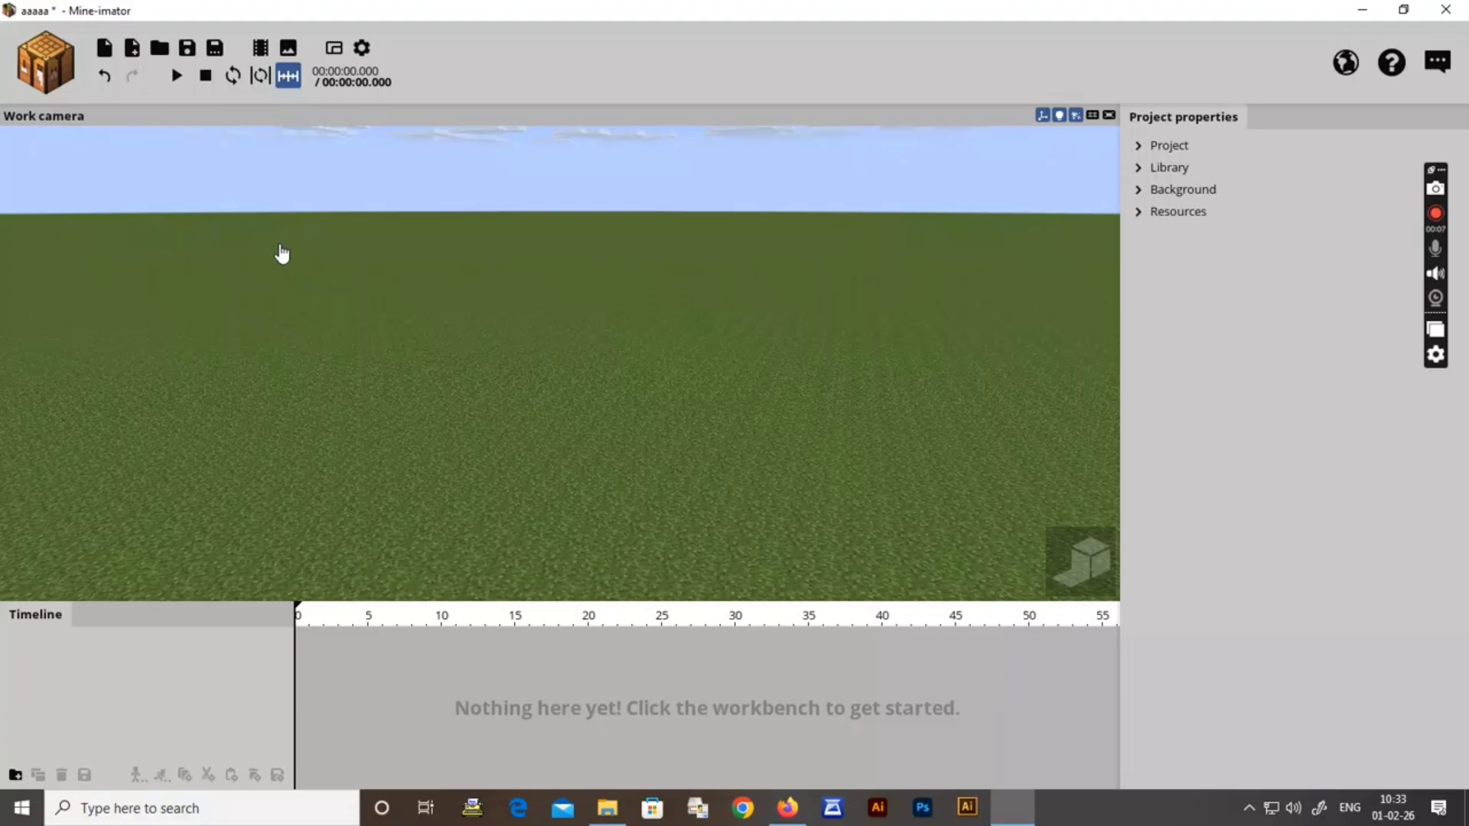
click(44, 72)
click(119, 139)
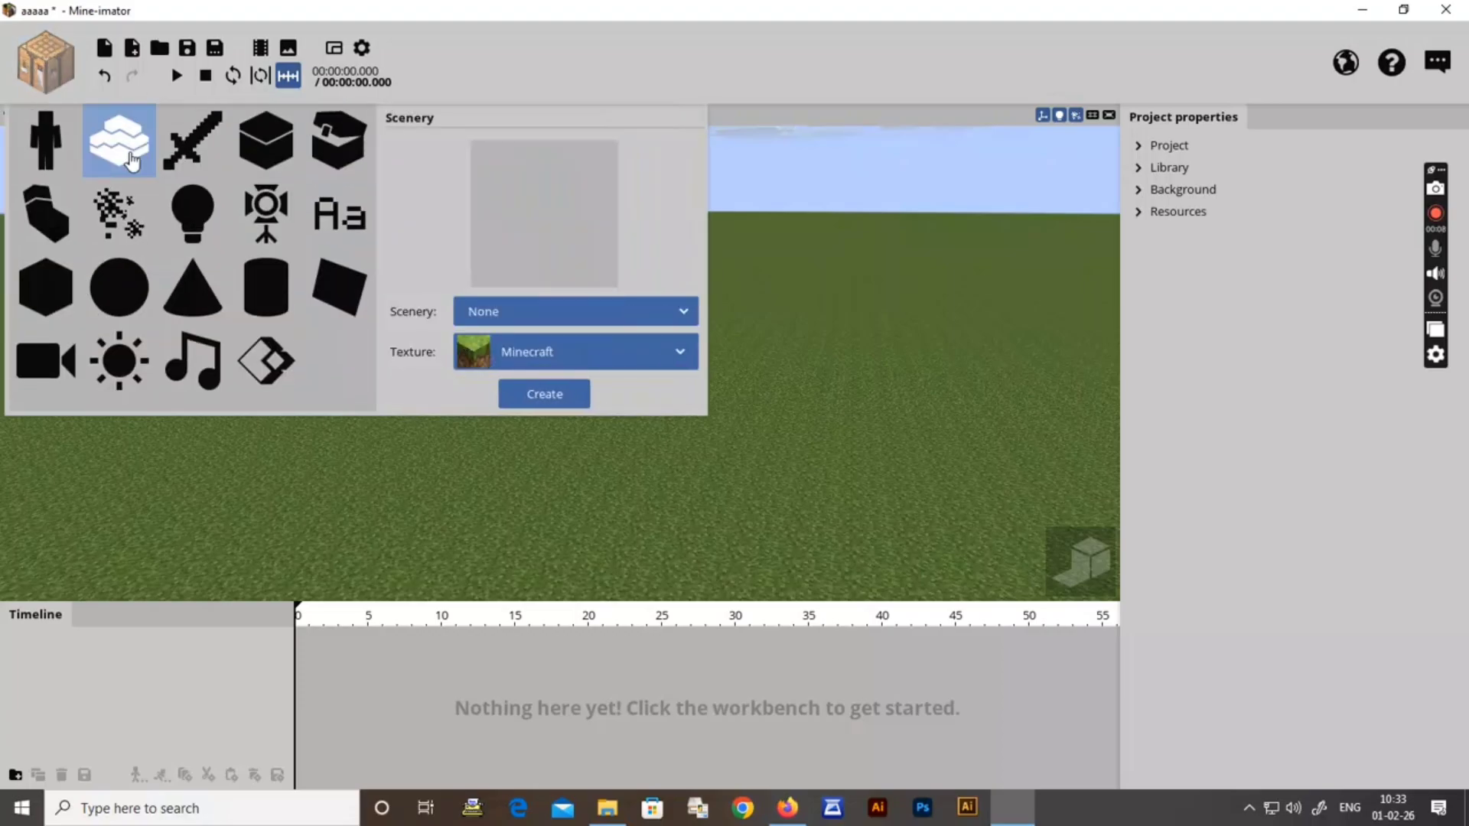
click(941, 364)
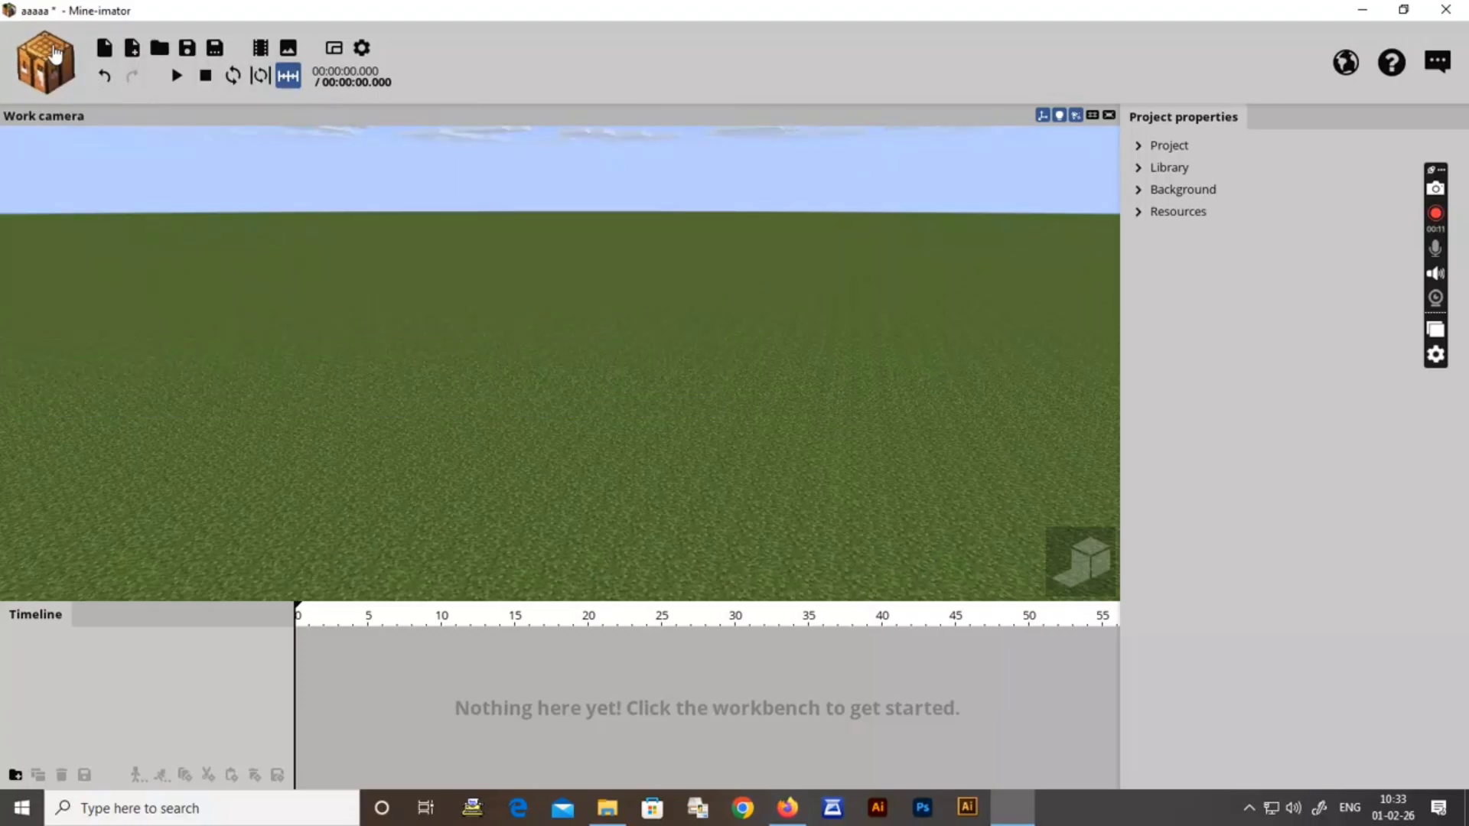
- Start a new scenery object, view the window for importing scenery from a Minecraft world, and cancel the import
click(47, 63)
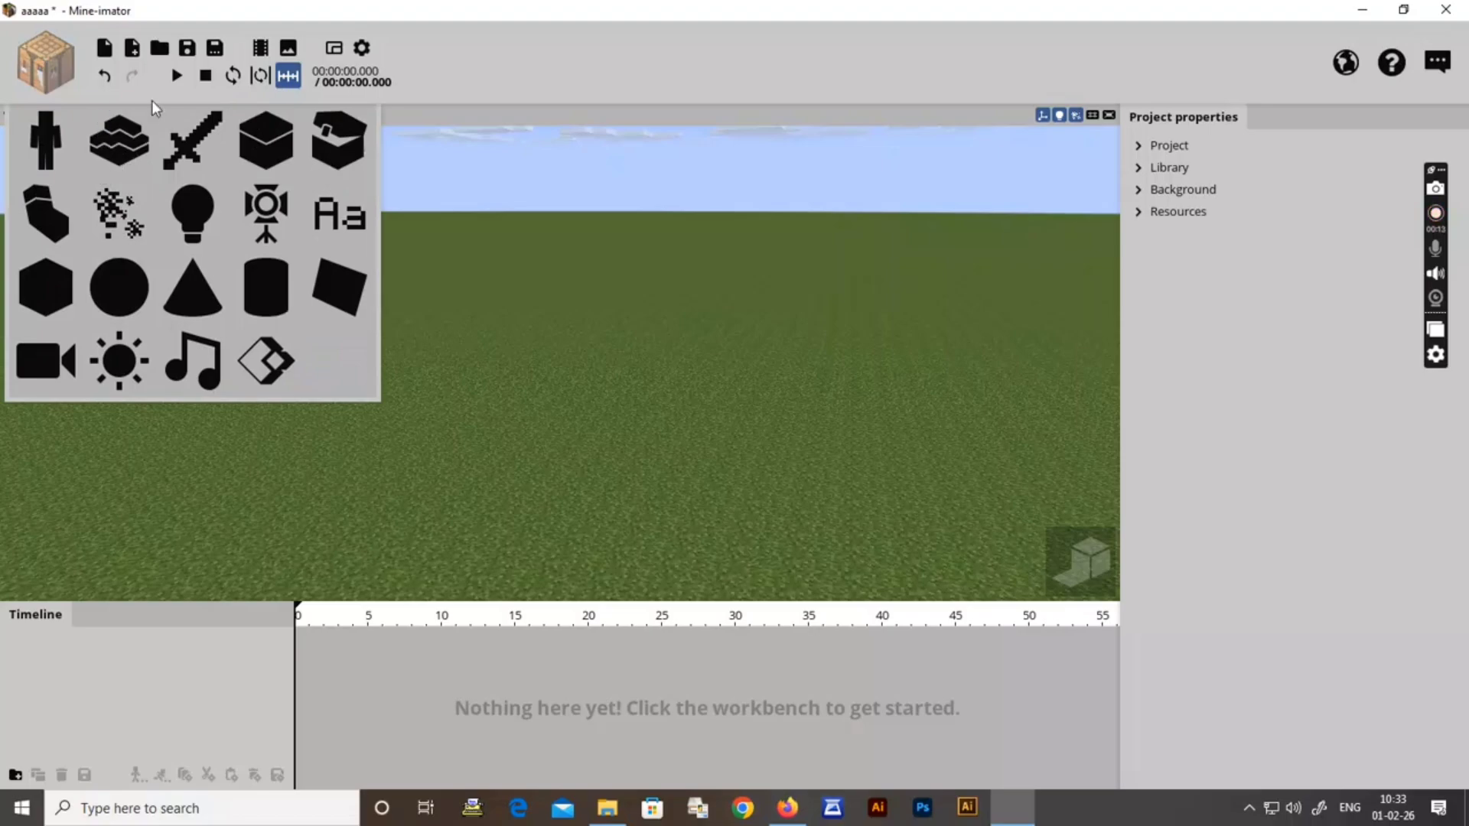
click(118, 139)
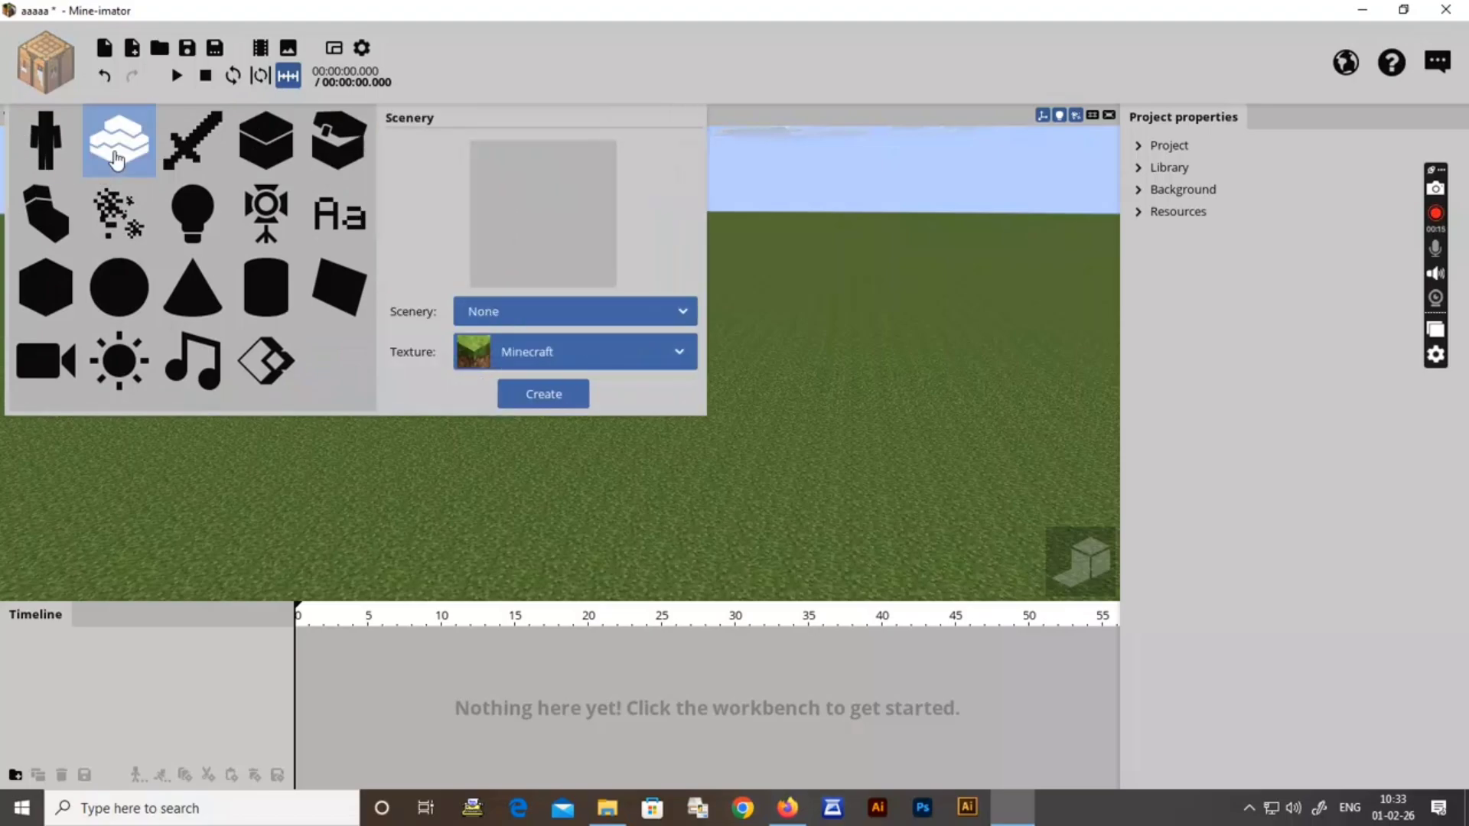
click(494, 314)
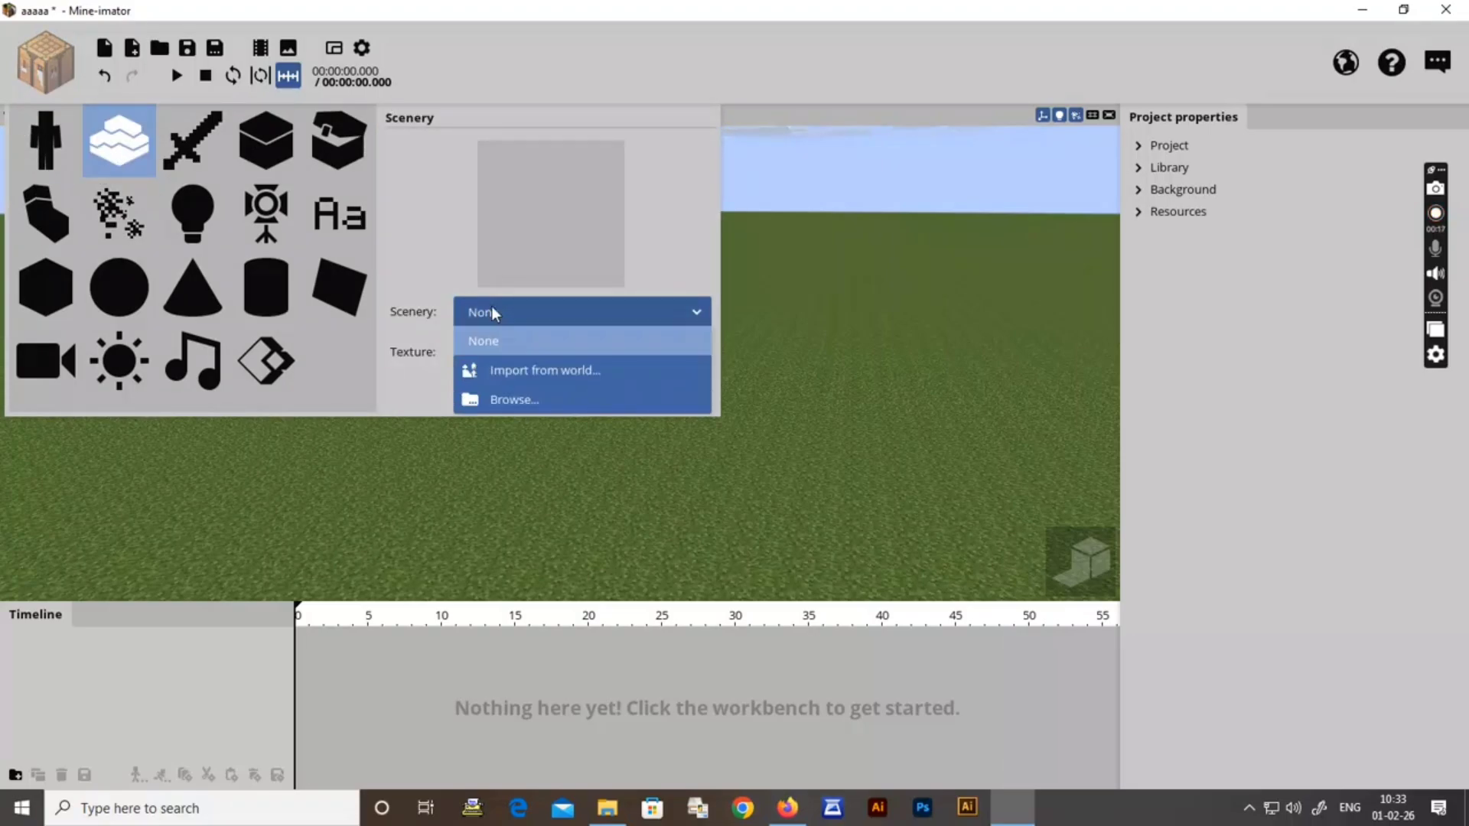
click(511, 373)
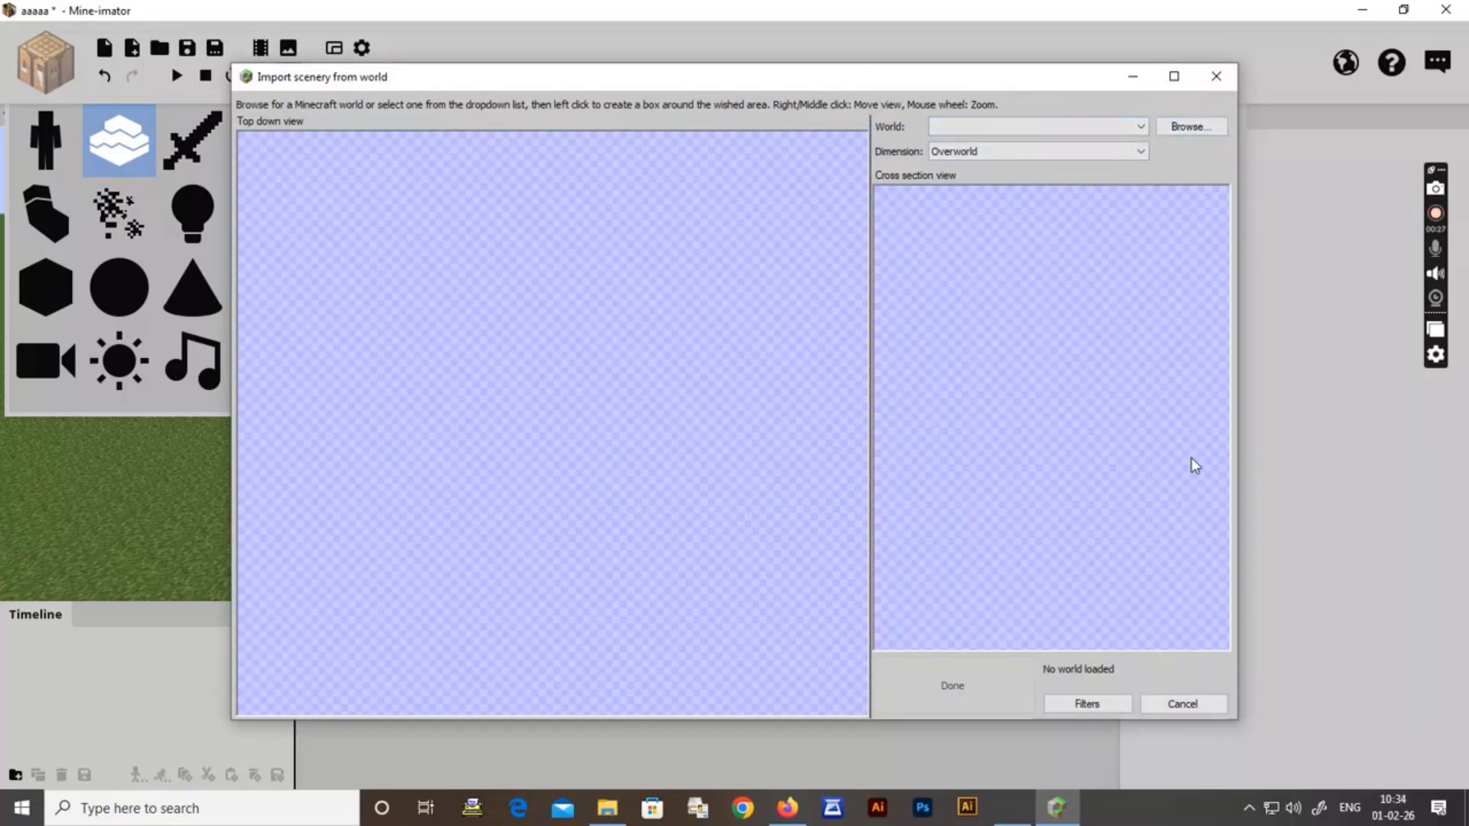
click(1181, 701)
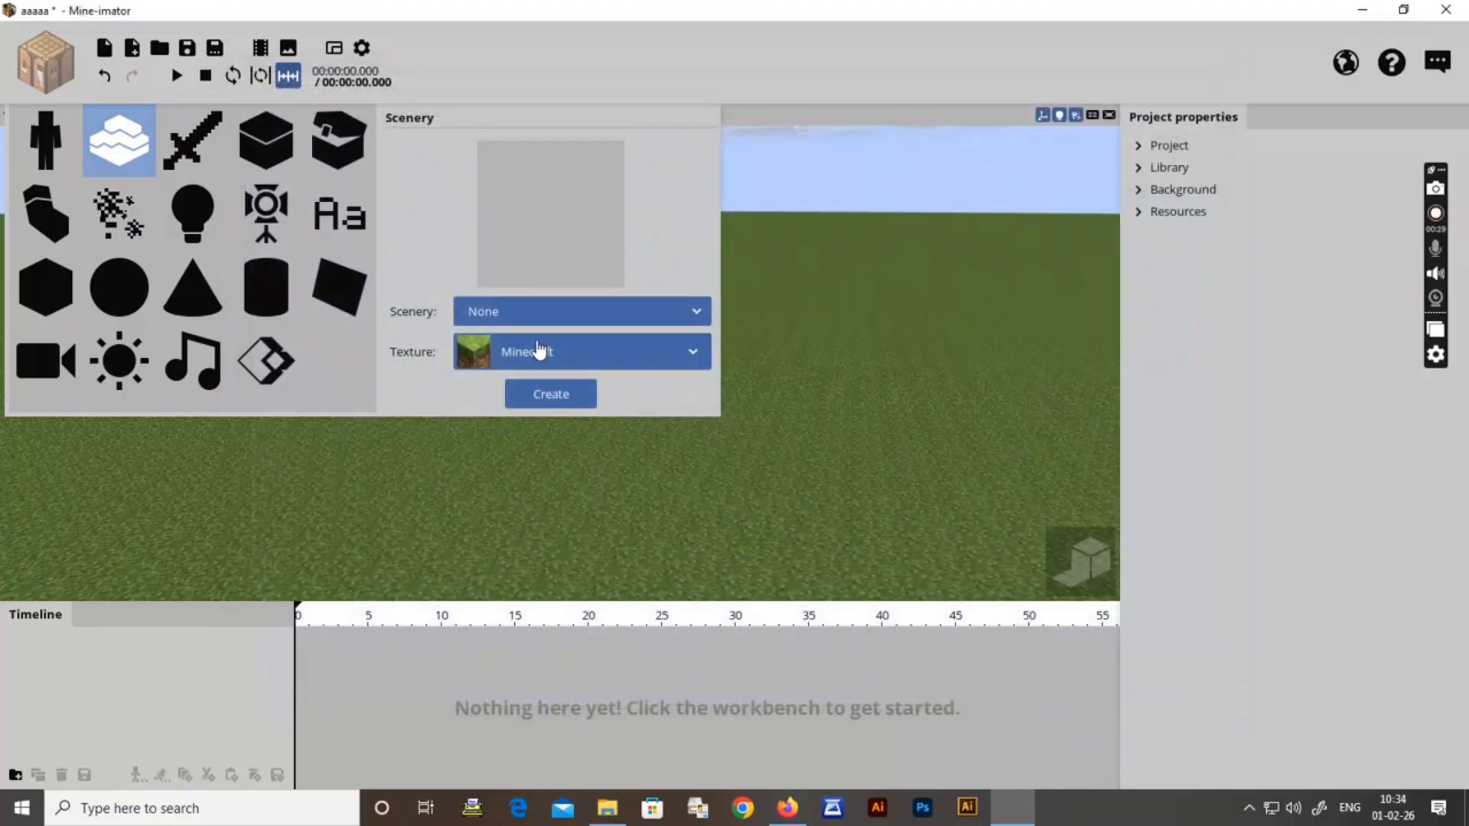
- Browse for a scenery file in the Schematics folder, enlarging the file dialog and its file list
click(549, 316)
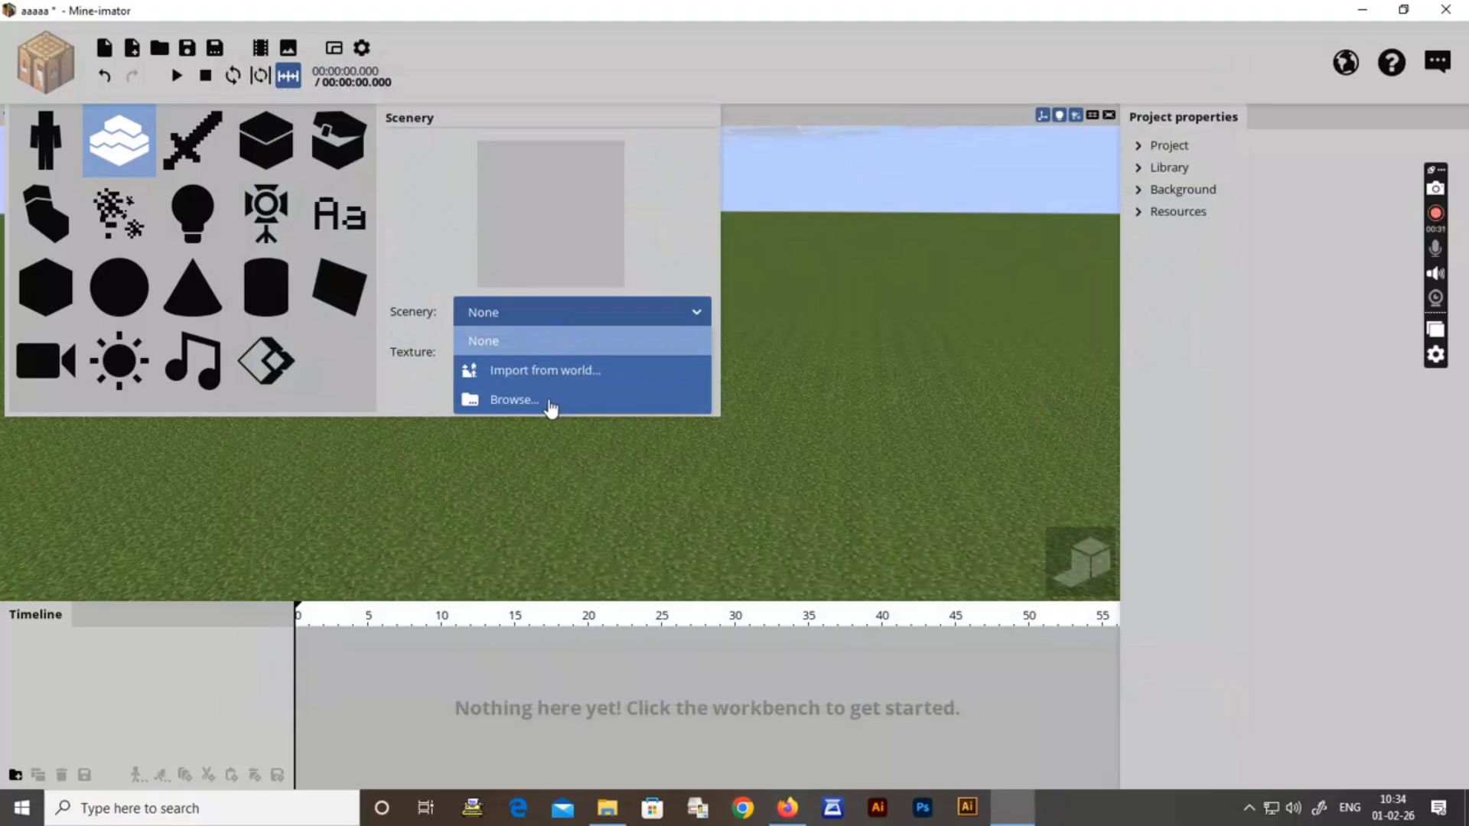
click(551, 403)
click(289, 44)
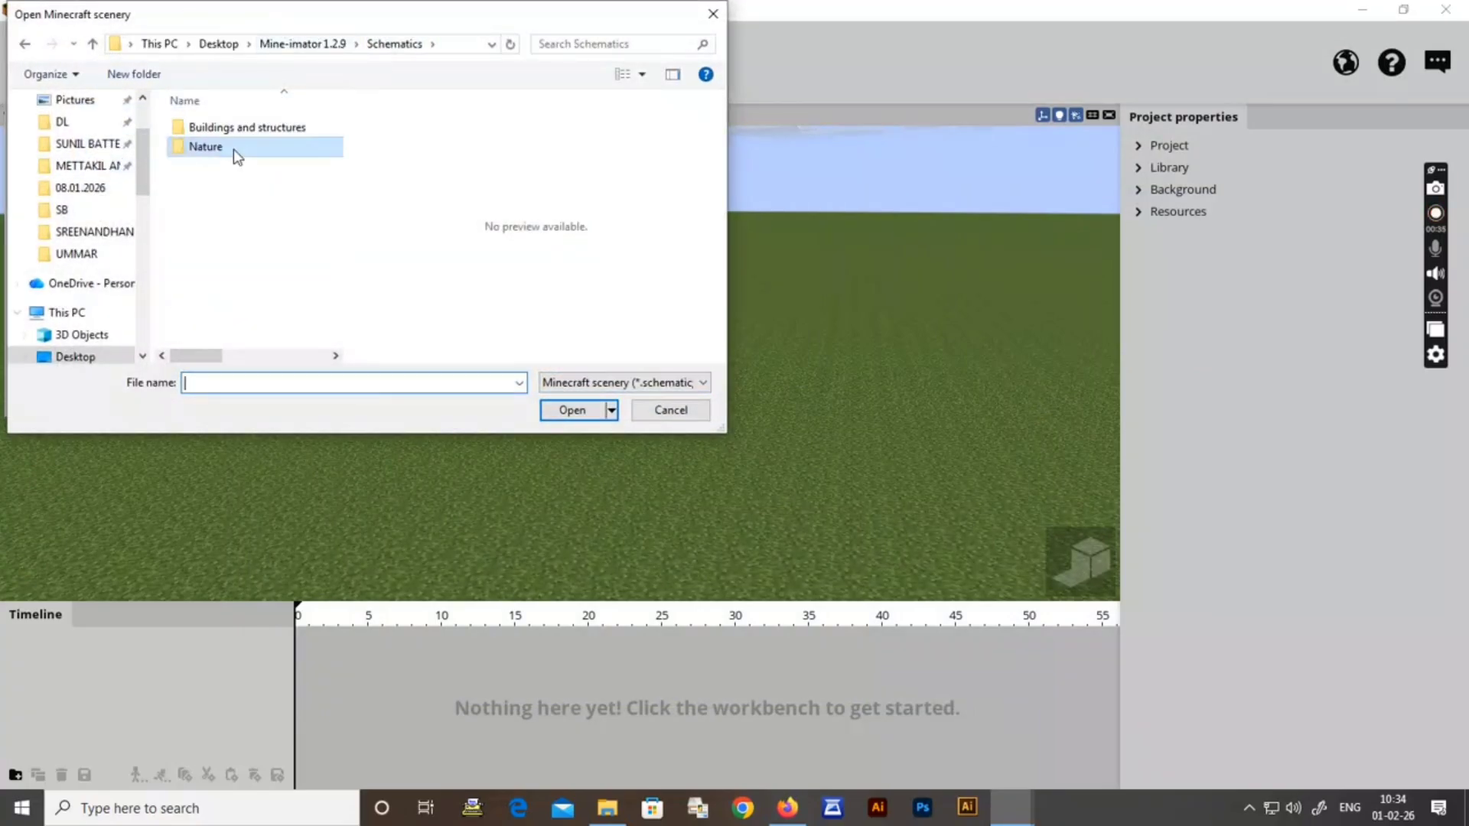
drag(730, 339, 1193, 339)
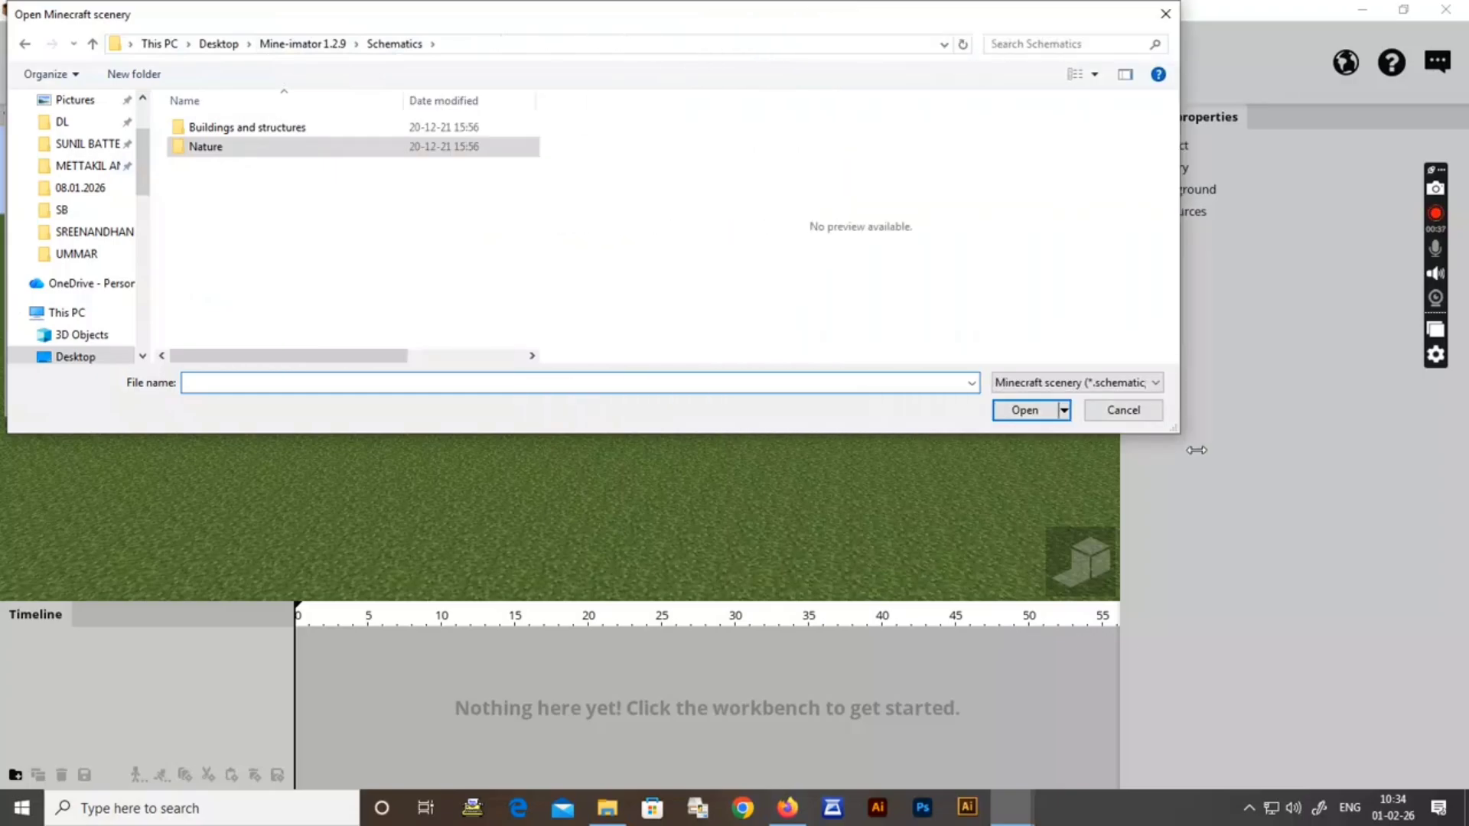
drag(842, 434, 842, 537)
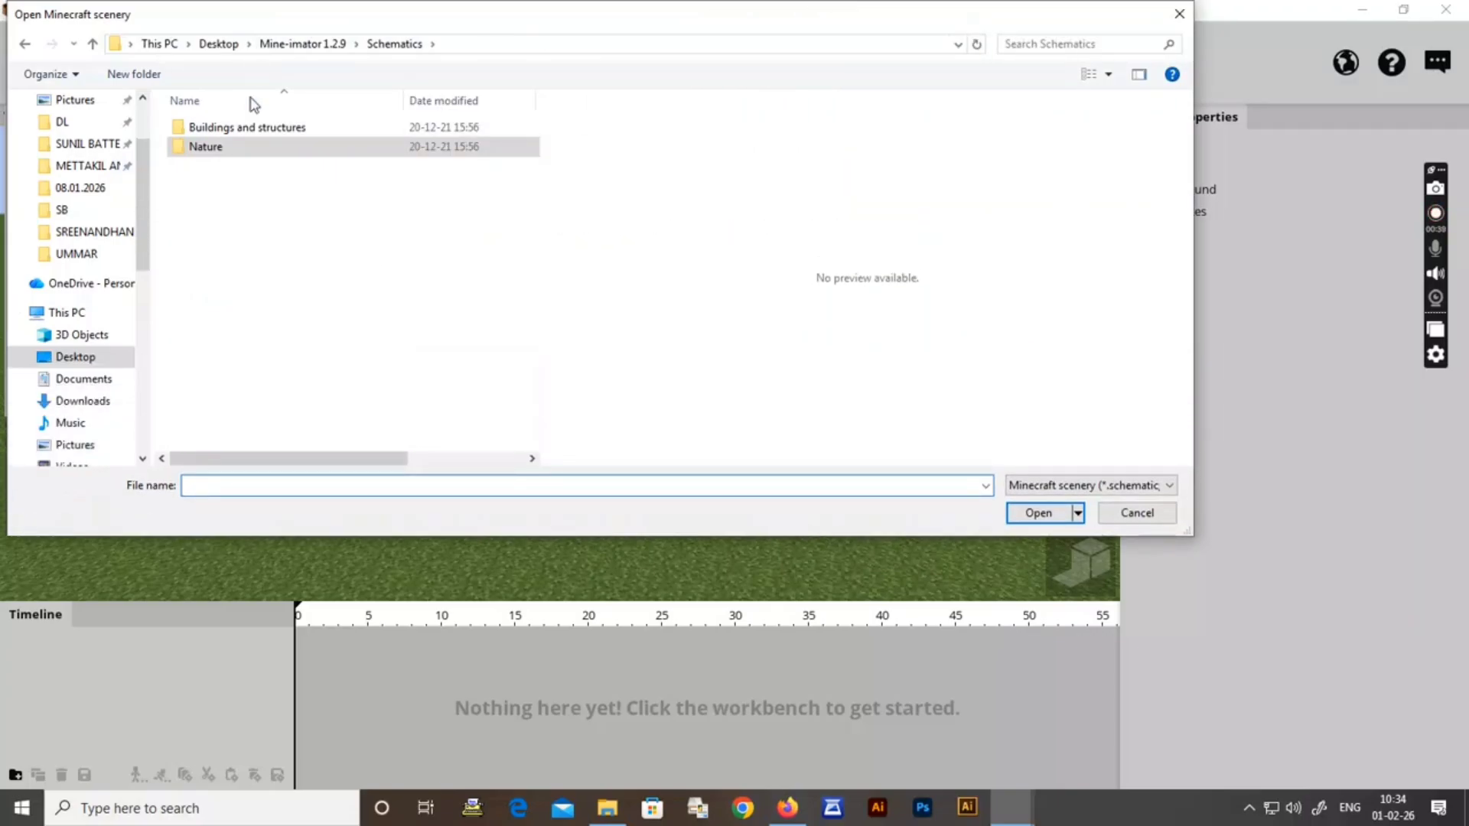
drag(541, 275, 777, 253)
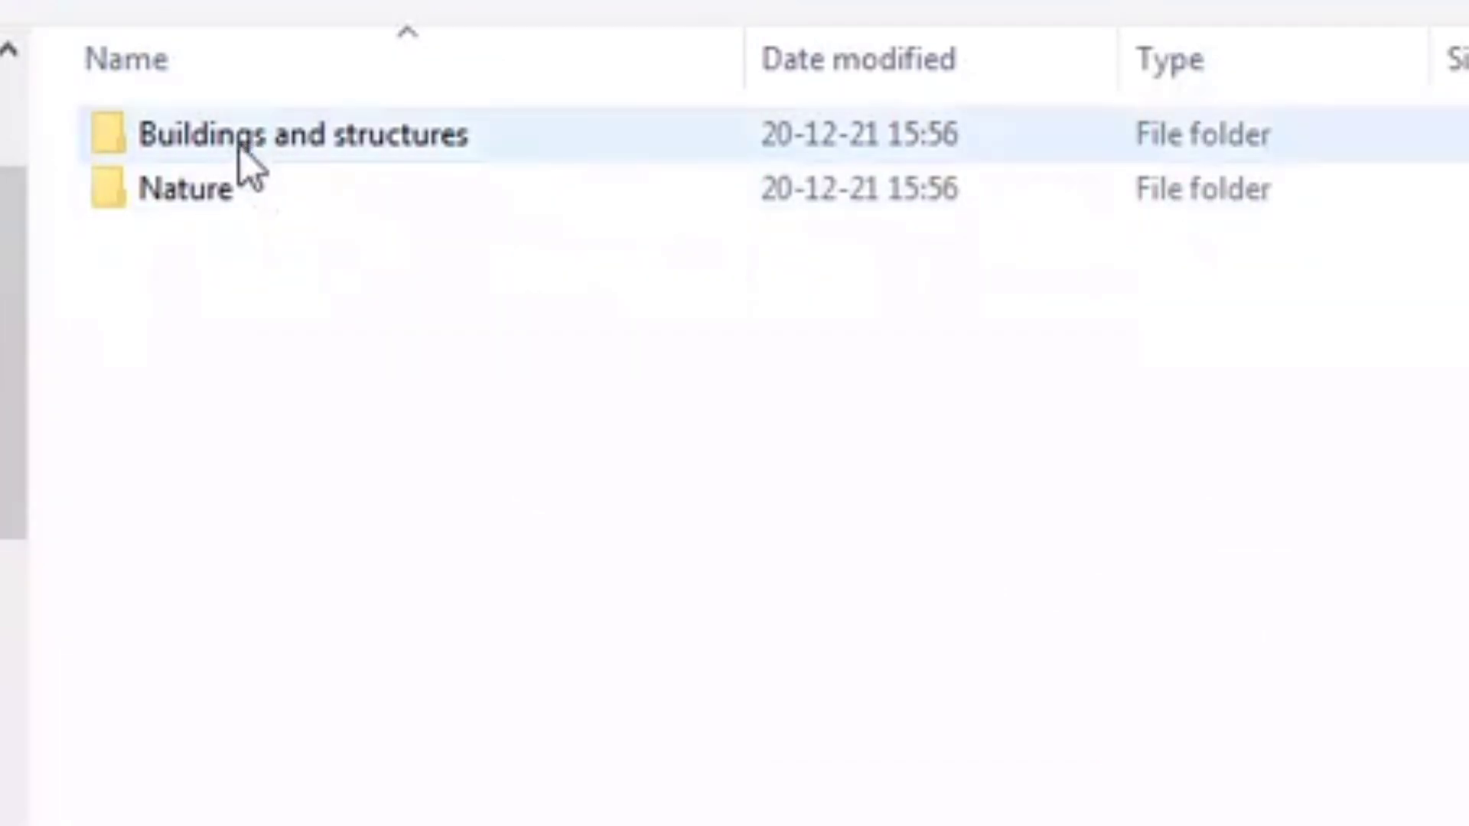
- Load Beach.schematic from the Nature > Biomes folder and create the scenery object from it
double_click(241, 147)
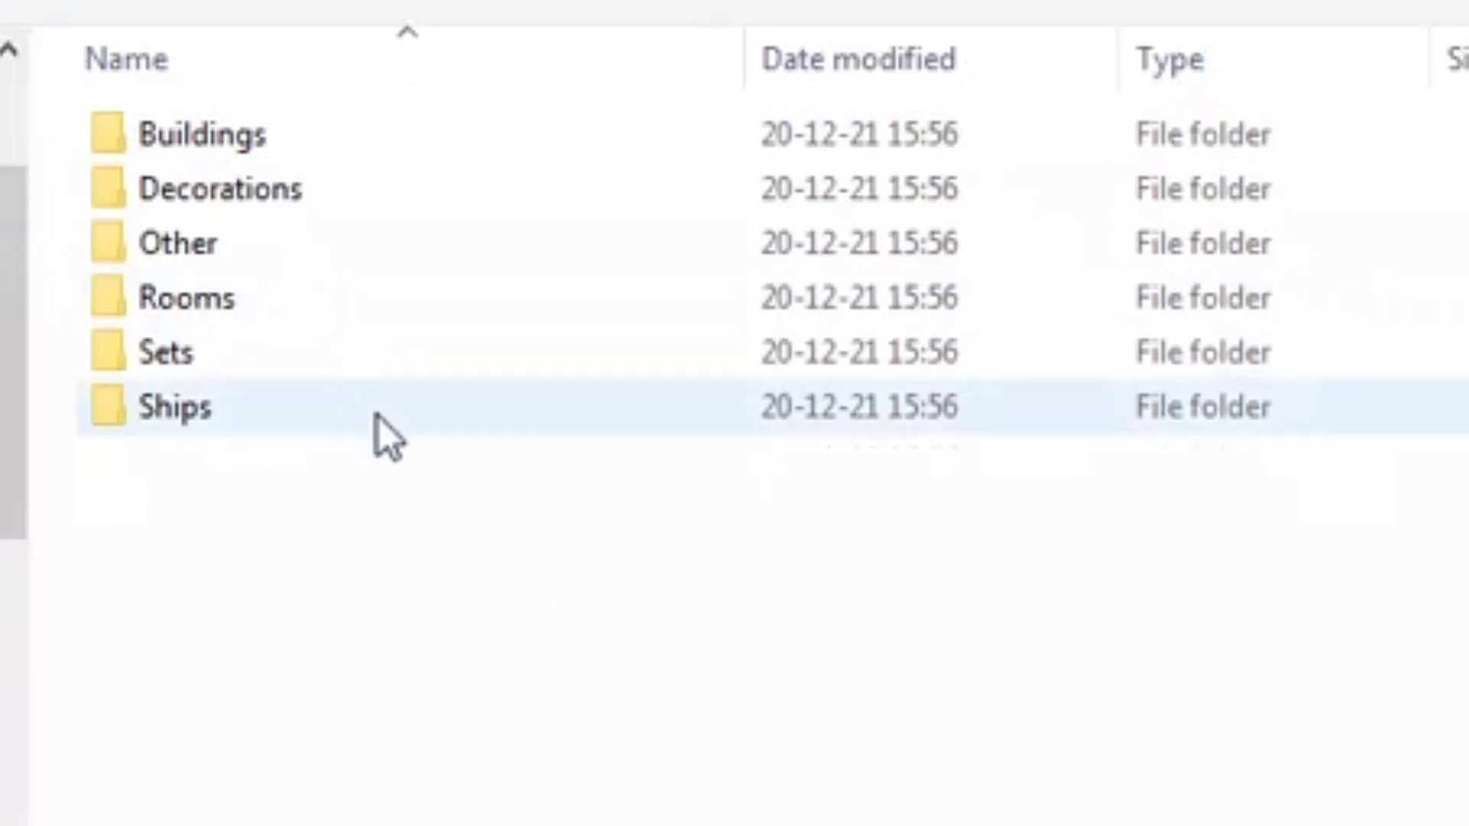
key(alt+Left)
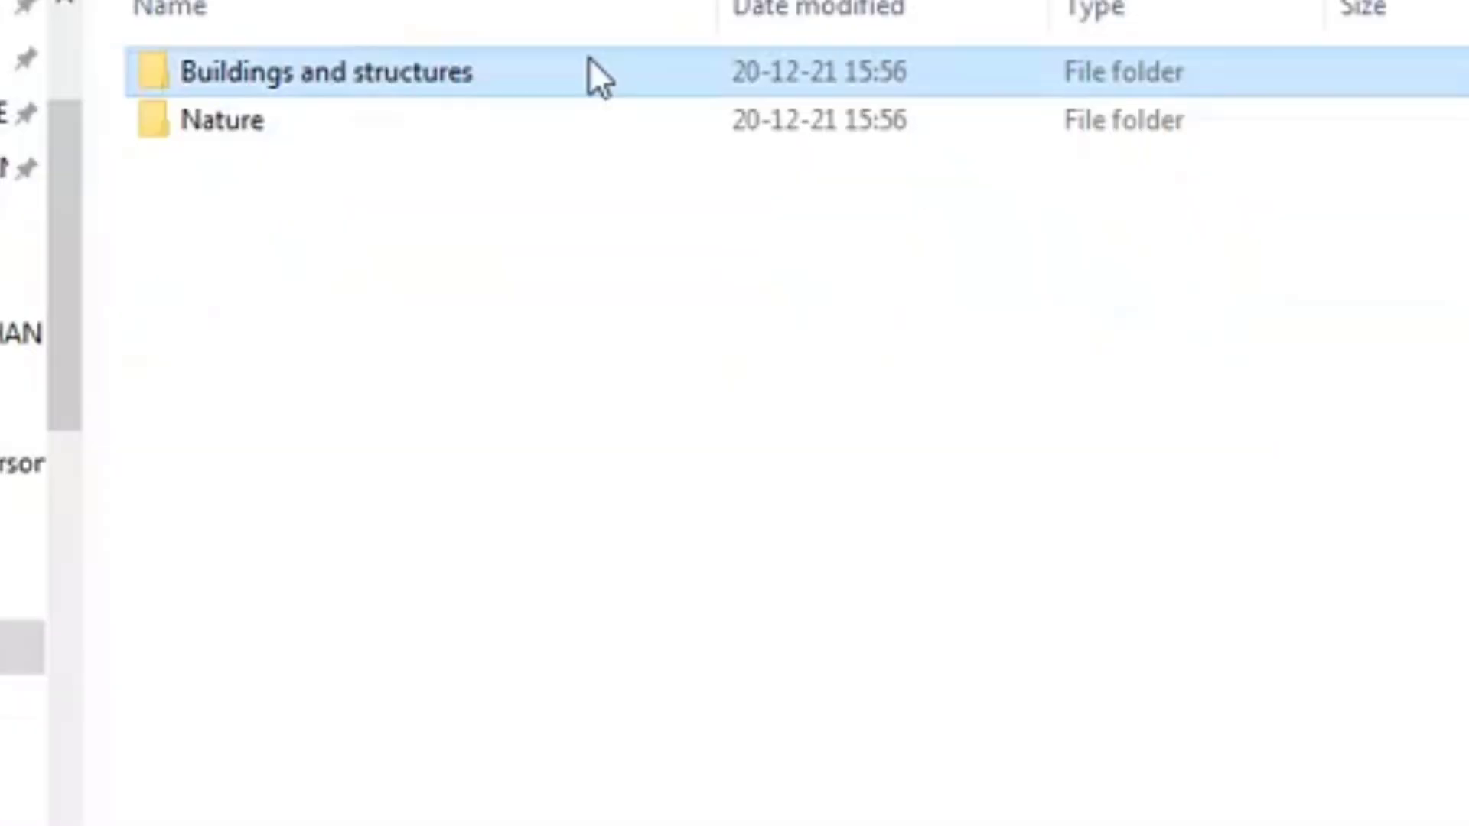
double_click(260, 117)
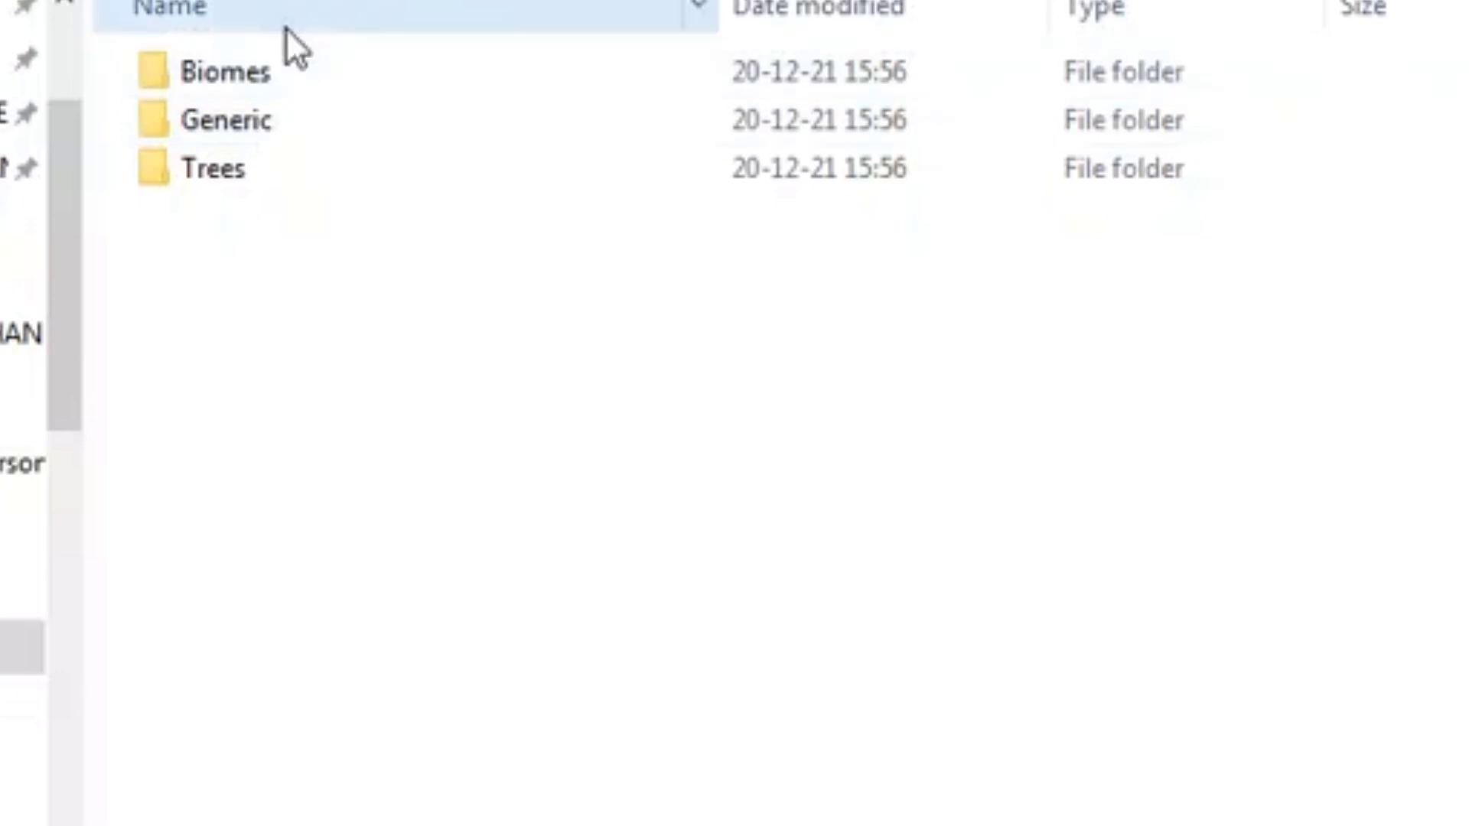
double_click(301, 53)
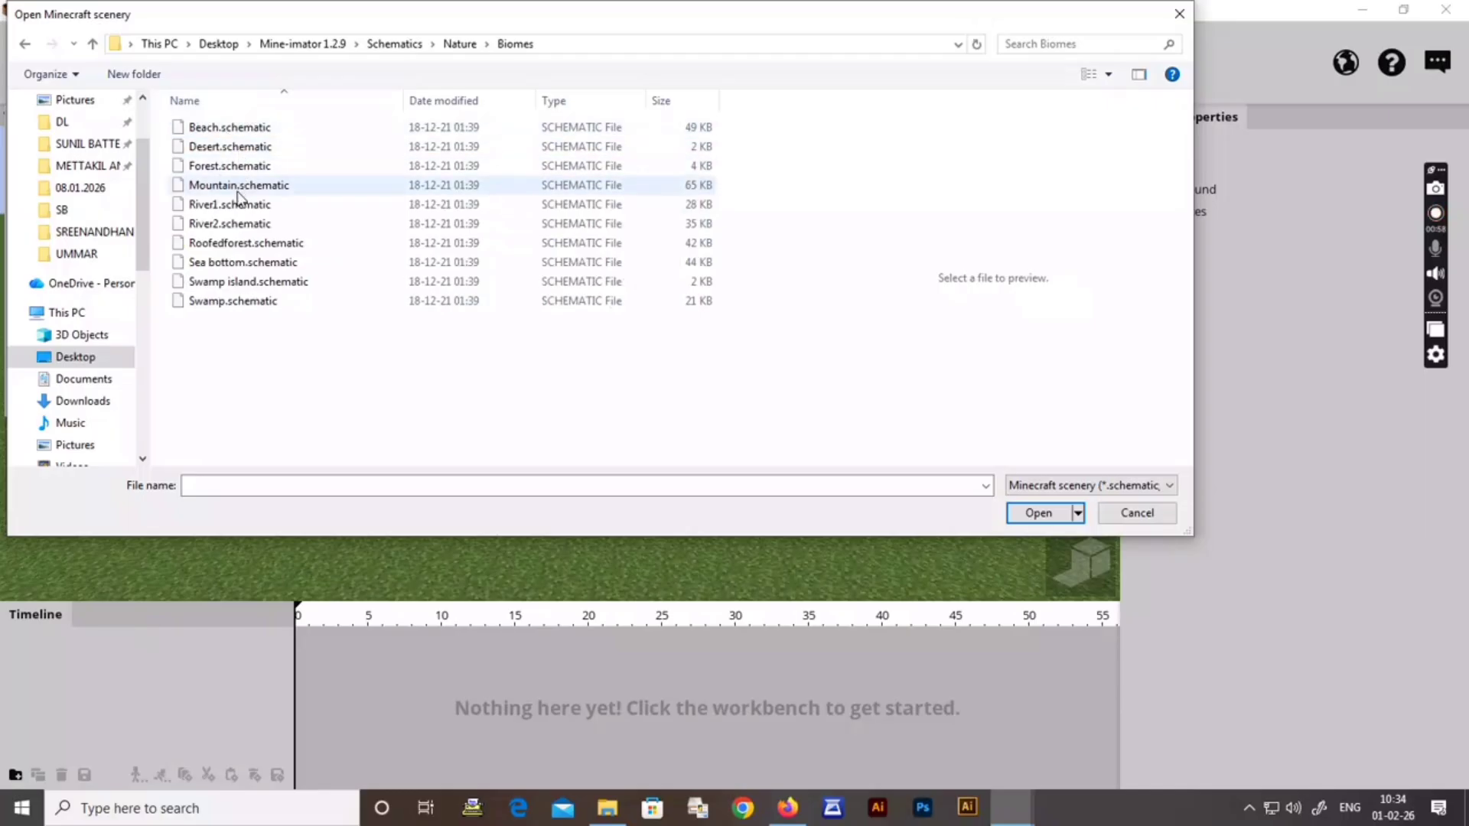
double_click(229, 127)
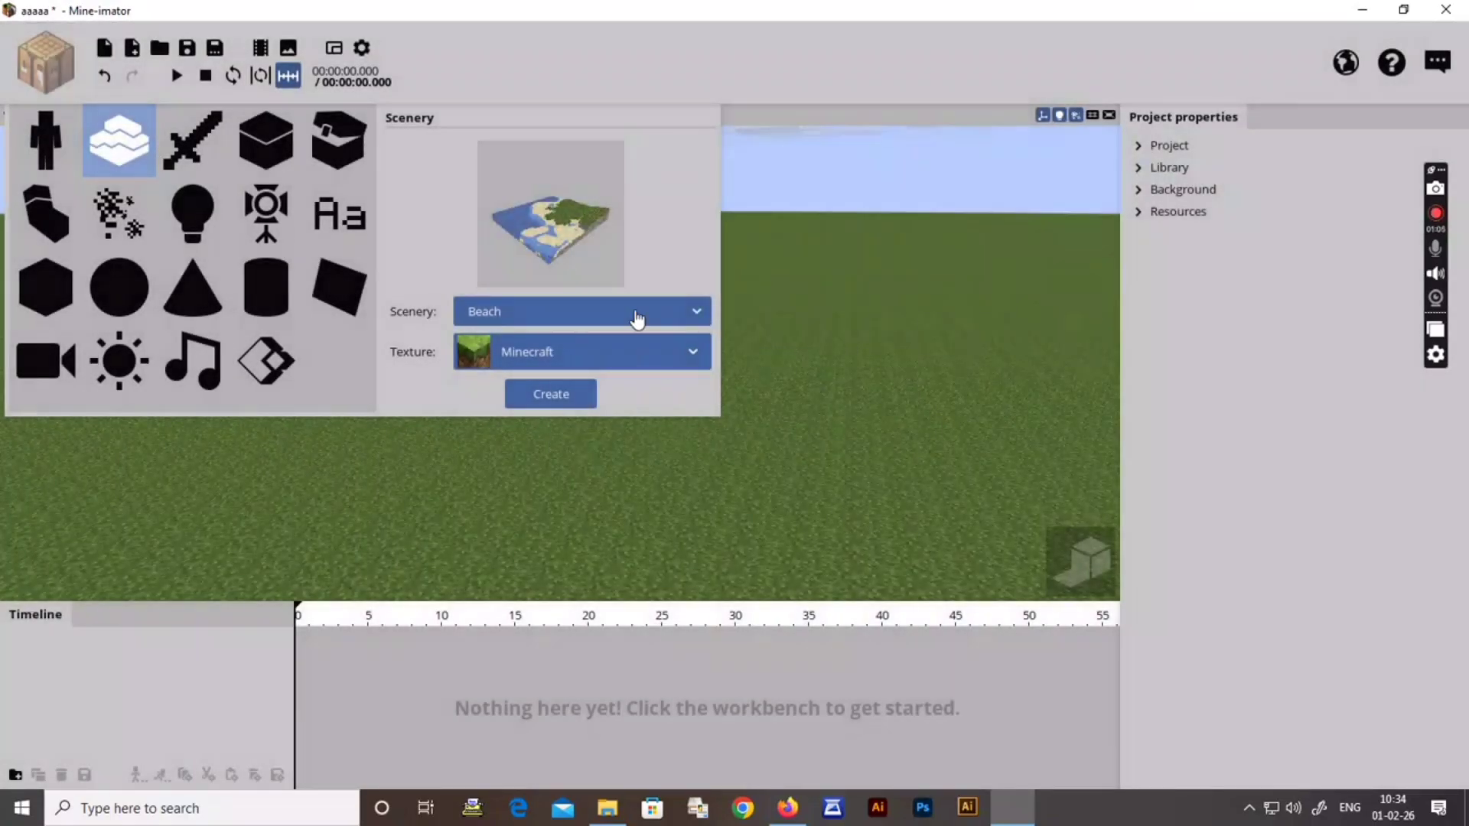
click(569, 406)
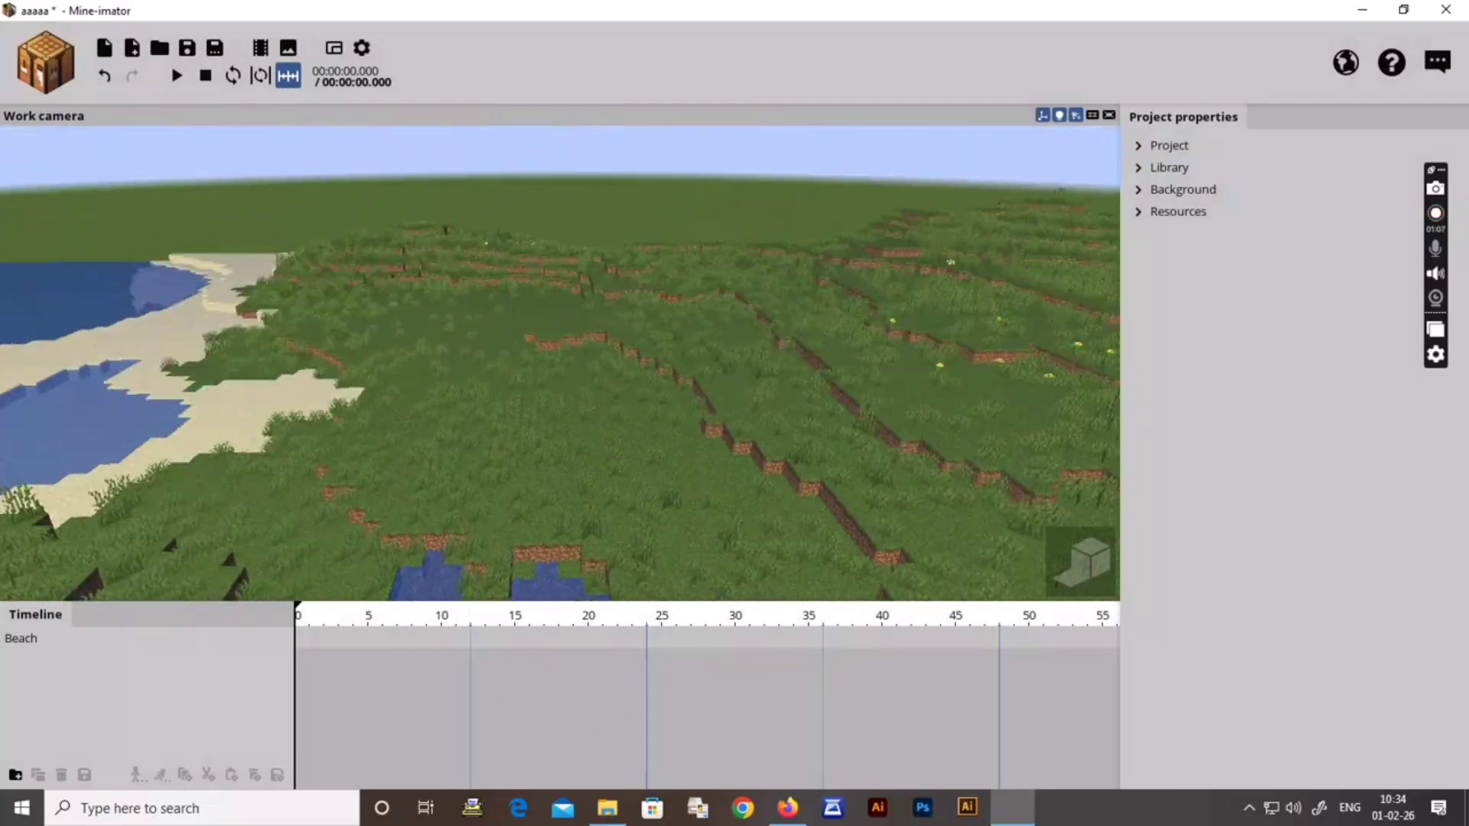
- Create a Steve character in the beach scene
drag(569, 405, 837, 394)
right_drag(837, 395, 991, 375)
key(w)
key(e)
click(55, 76)
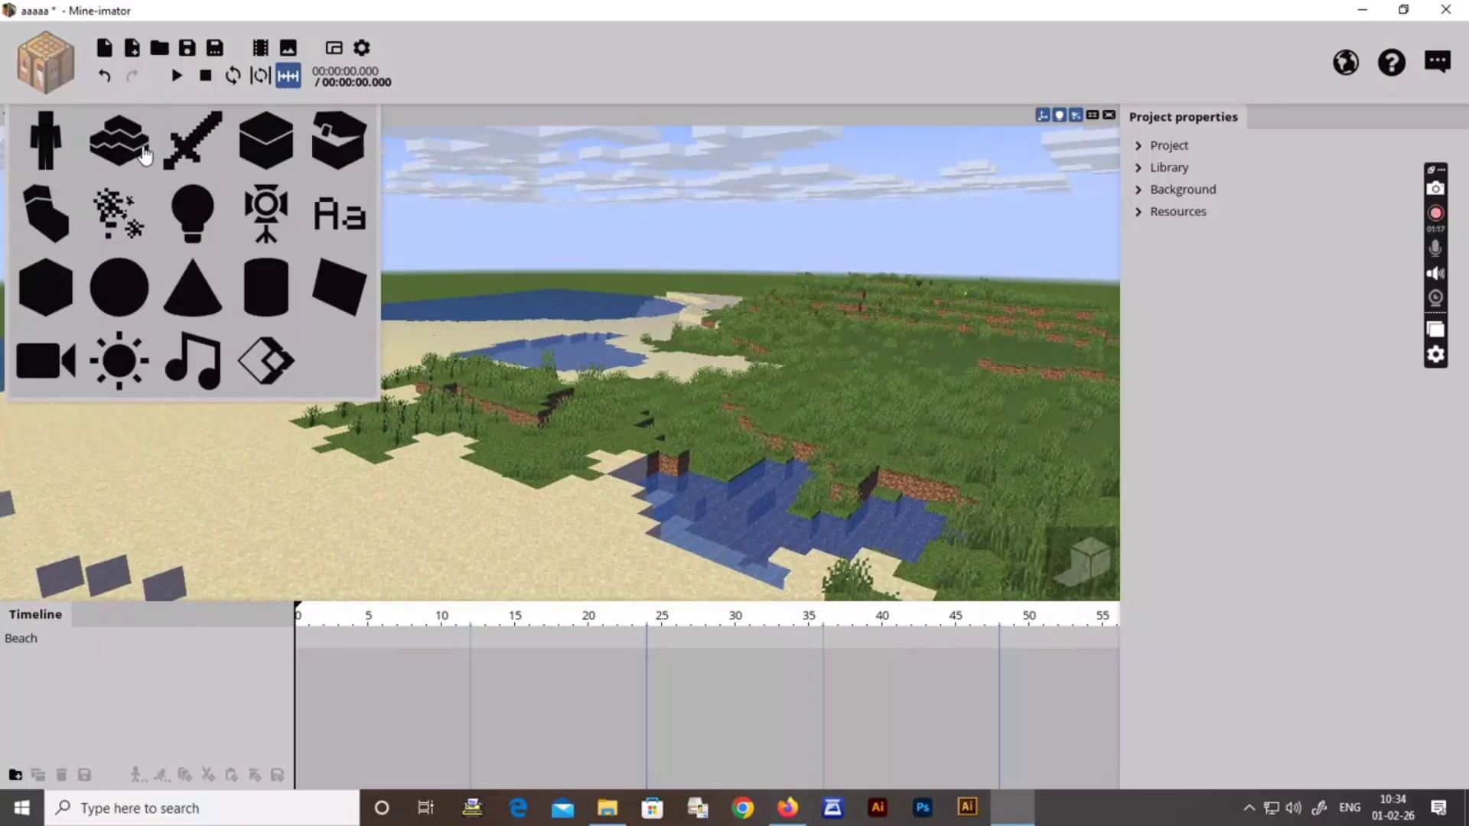
click(46, 138)
click(583, 618)
key(a)
right_drag(660, 398, 788, 420)
key(w)
- Lower Steve onto the grass, to a Y position of about 316.54
click(64, 664)
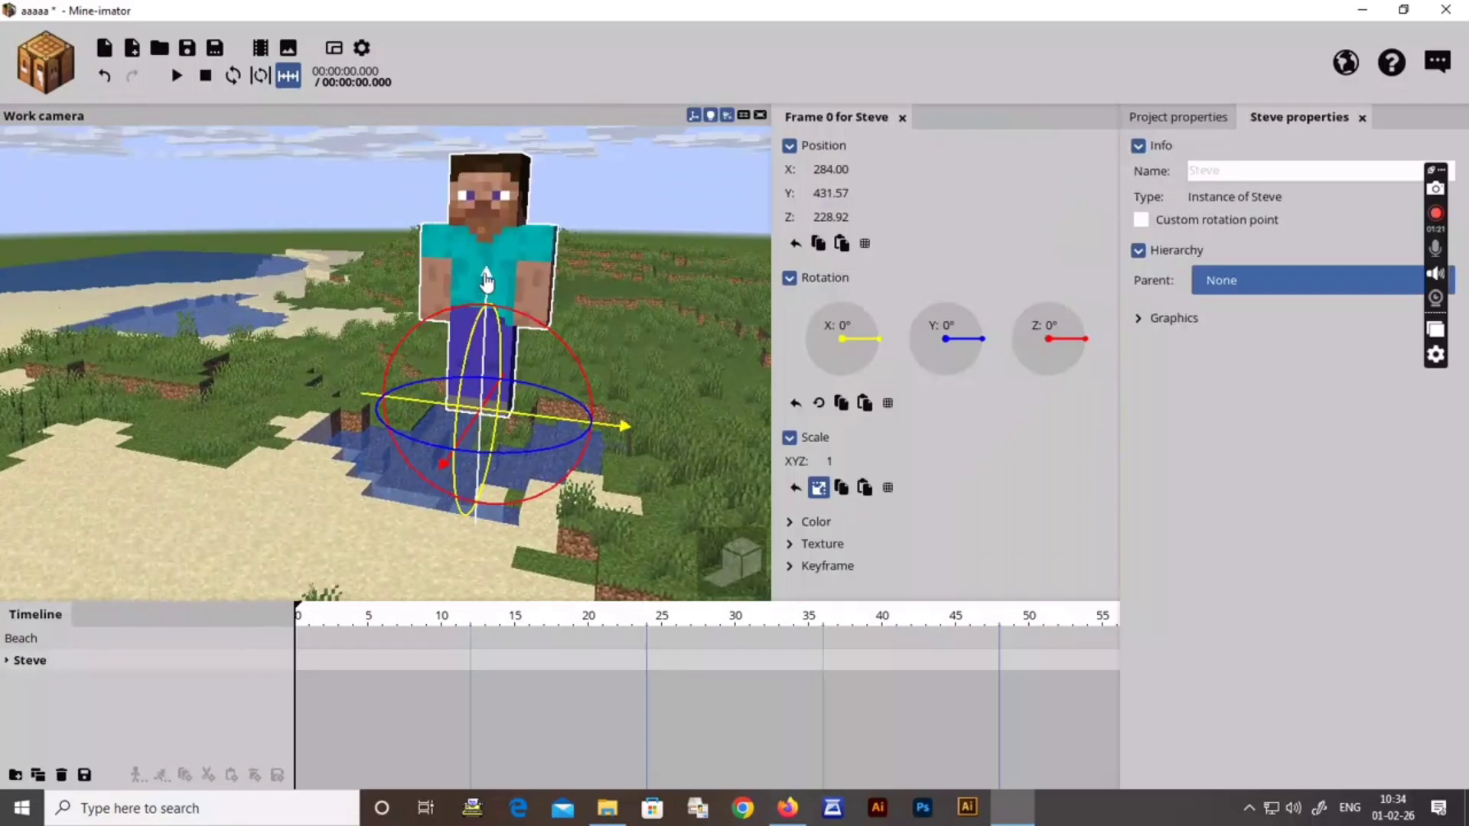
middle_drag(468, 417, 485, 187)
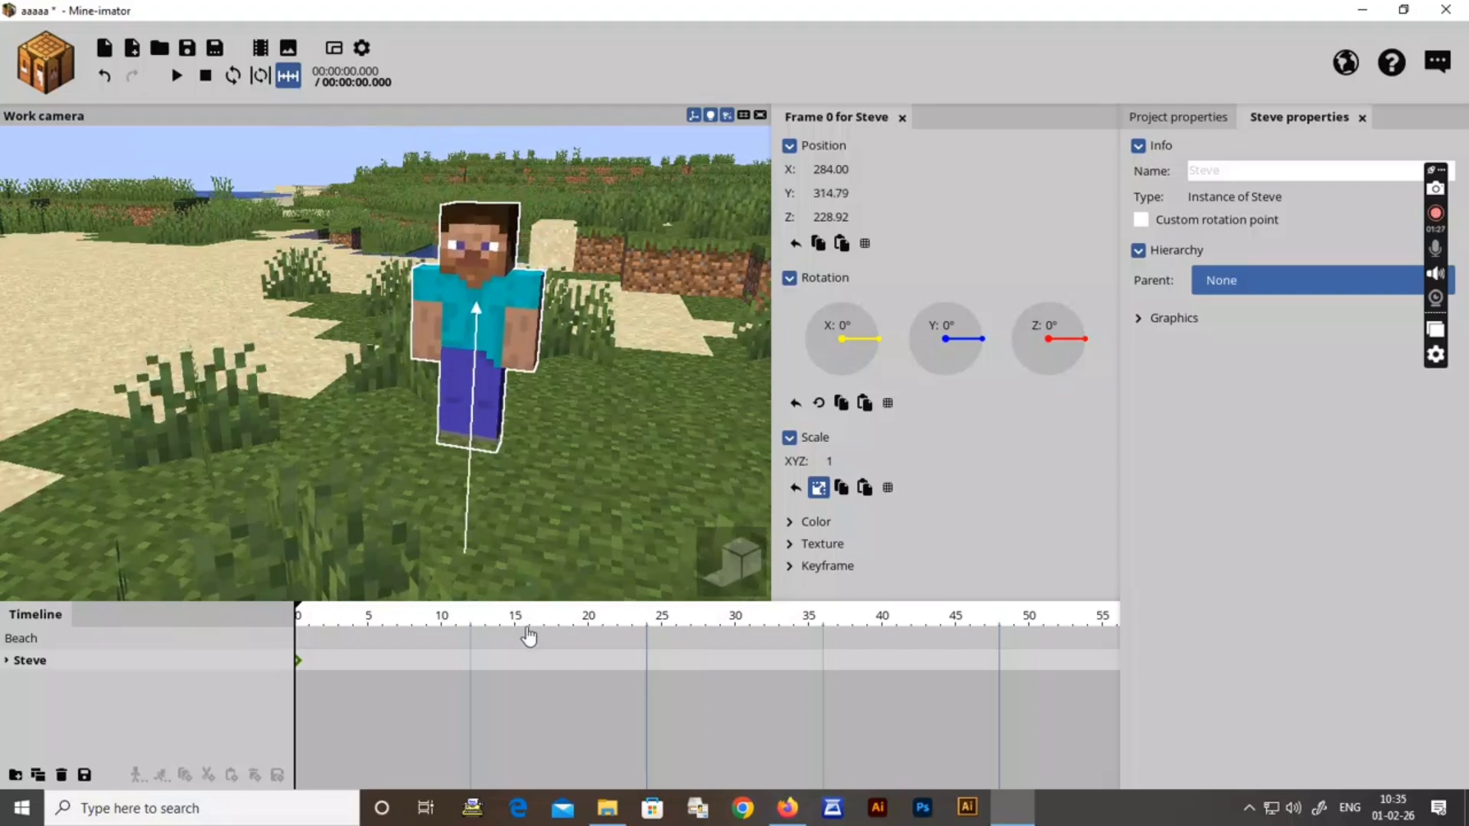
click(286, 167)
right_drag(287, 167, 397, 427)
- Add a keyframe for Steve at frame 50 and move him sideways to an X position of about 323.34
click(61, 666)
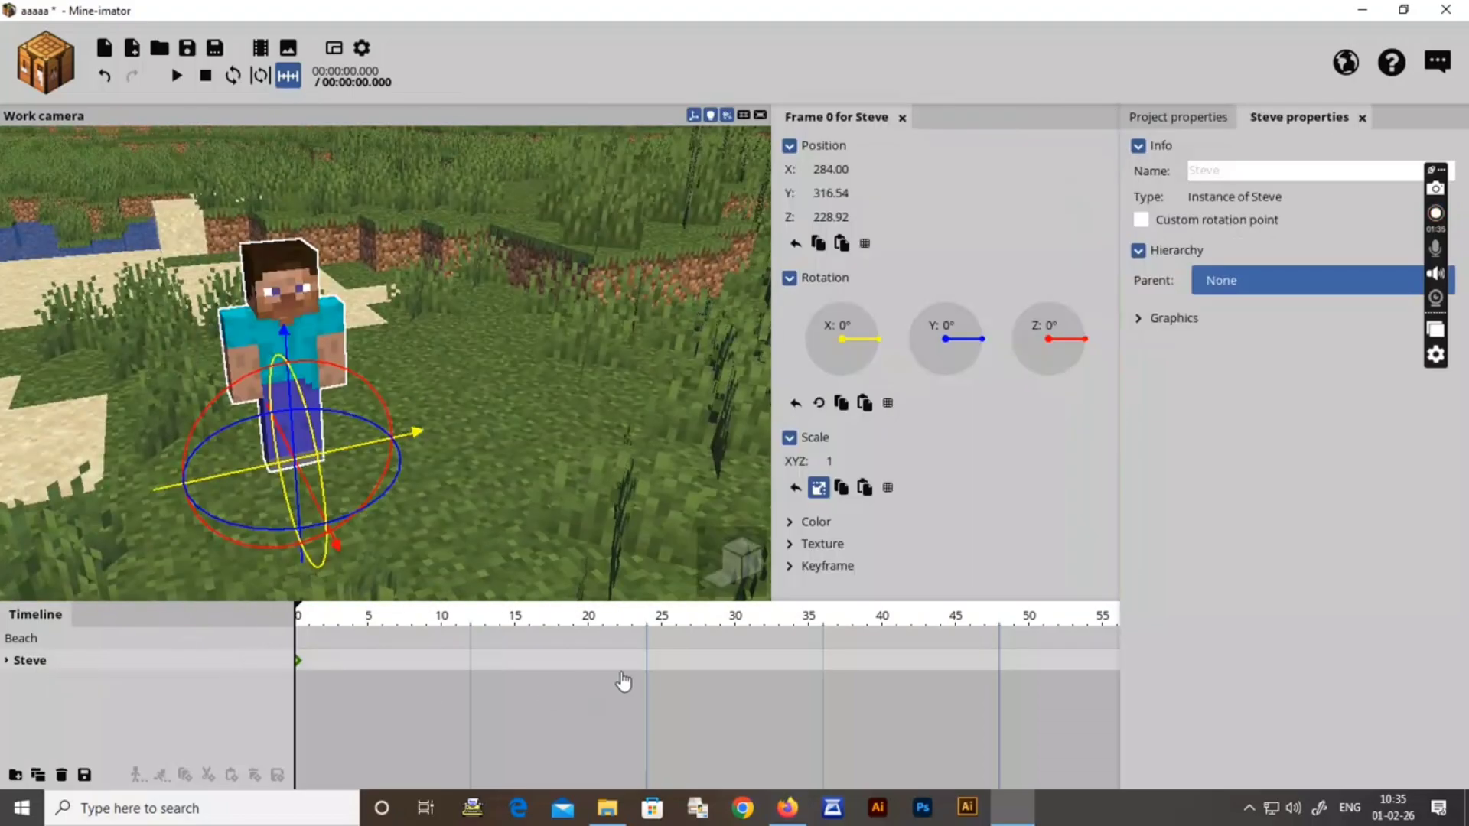
click(1029, 670)
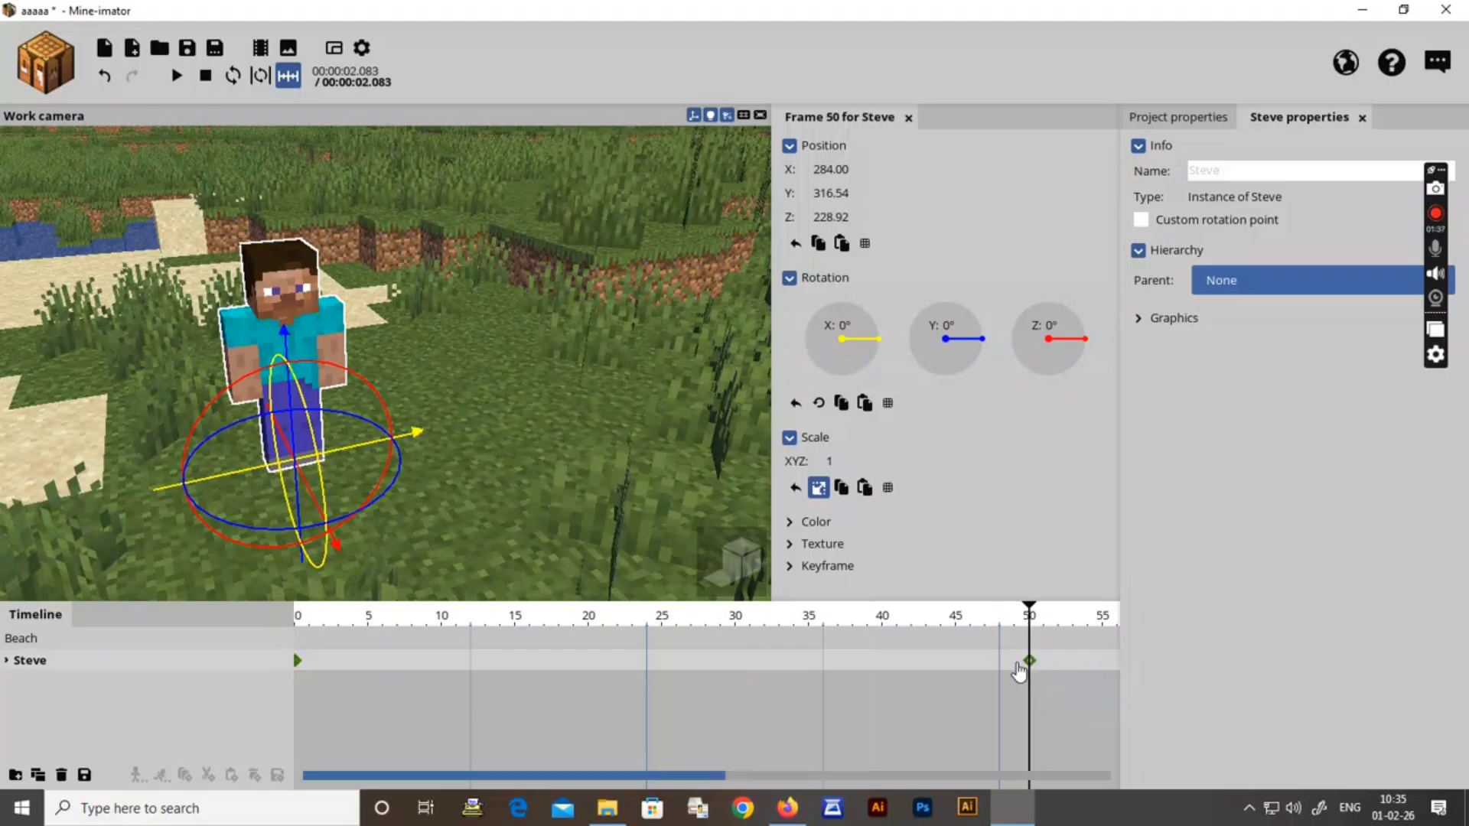
drag(349, 460, 547, 456)
right_drag(411, 224, 410, 163)
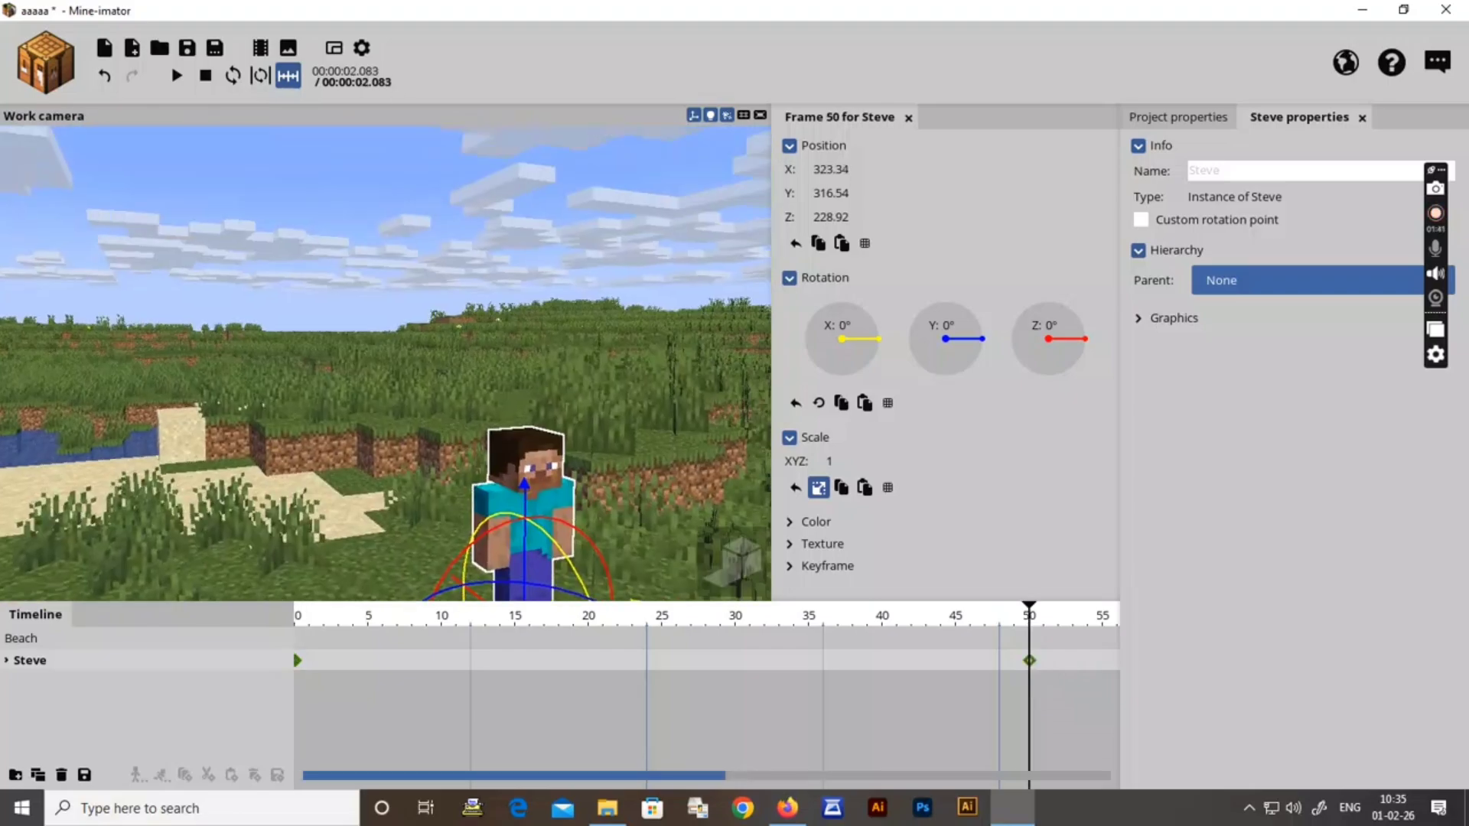
- Play the animation from the start of the timeline to check Steve's movement between the two keyframes
click(394, 293)
key(space)
key(space)
drag(452, 619, 287, 616)
key(space)
right_drag(560, 344, 560, 425)
key(space)
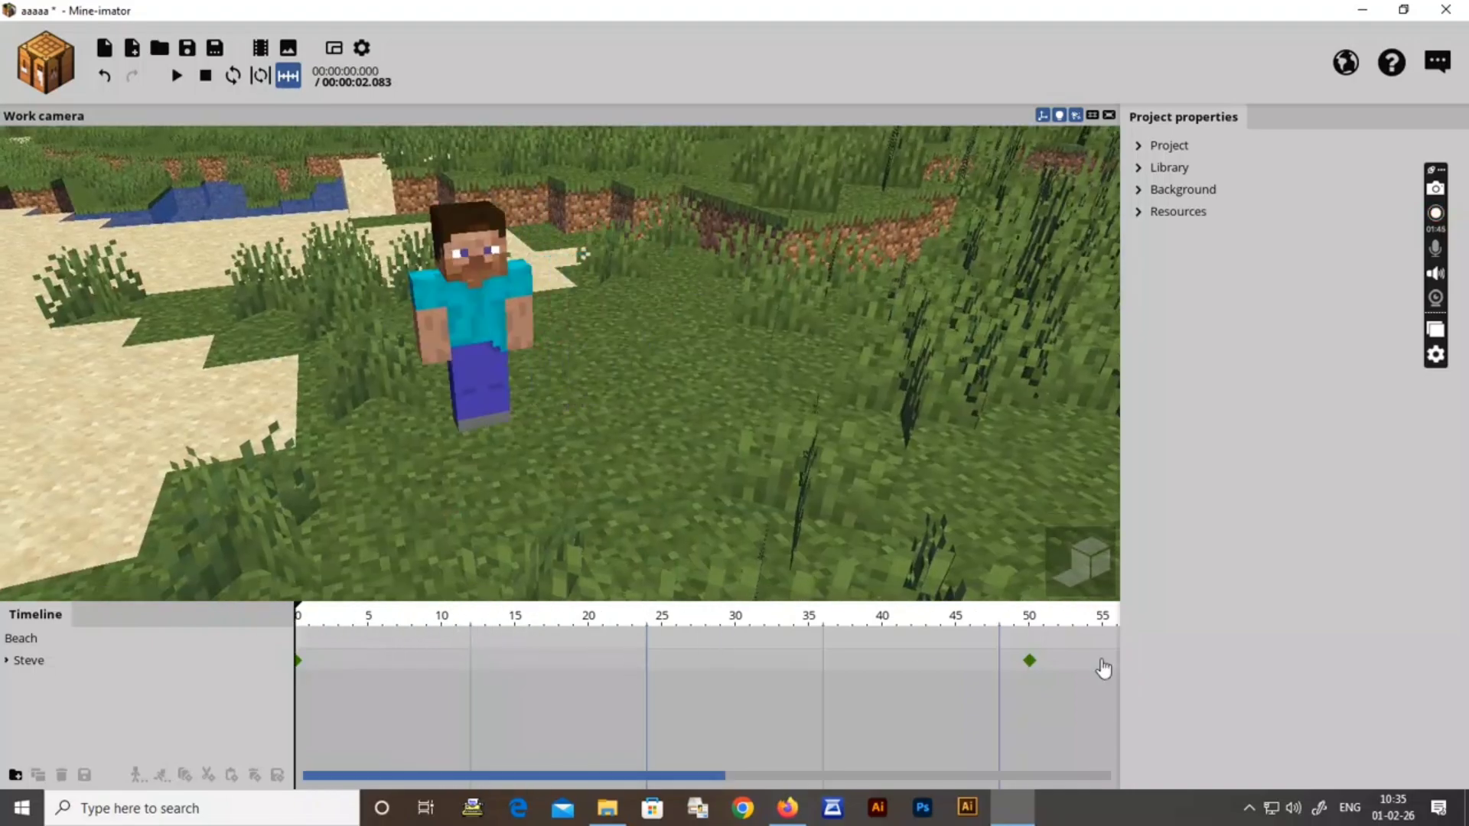
- Delete Steve's keyframe at frame 50 and play the timeline to check the result
click(1030, 661)
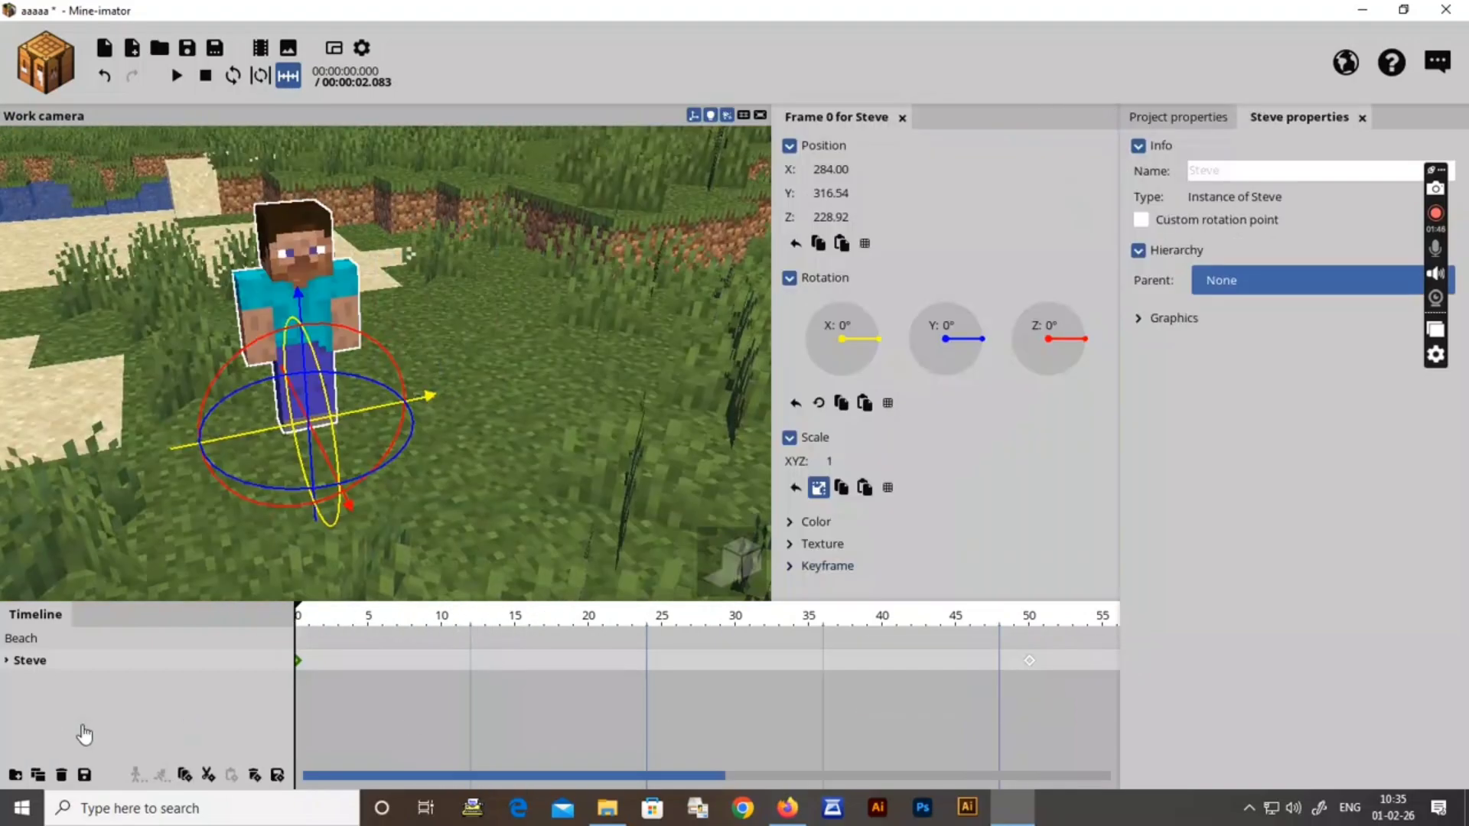
click(252, 776)
right_drag(508, 332, 525, 315)
key(space)
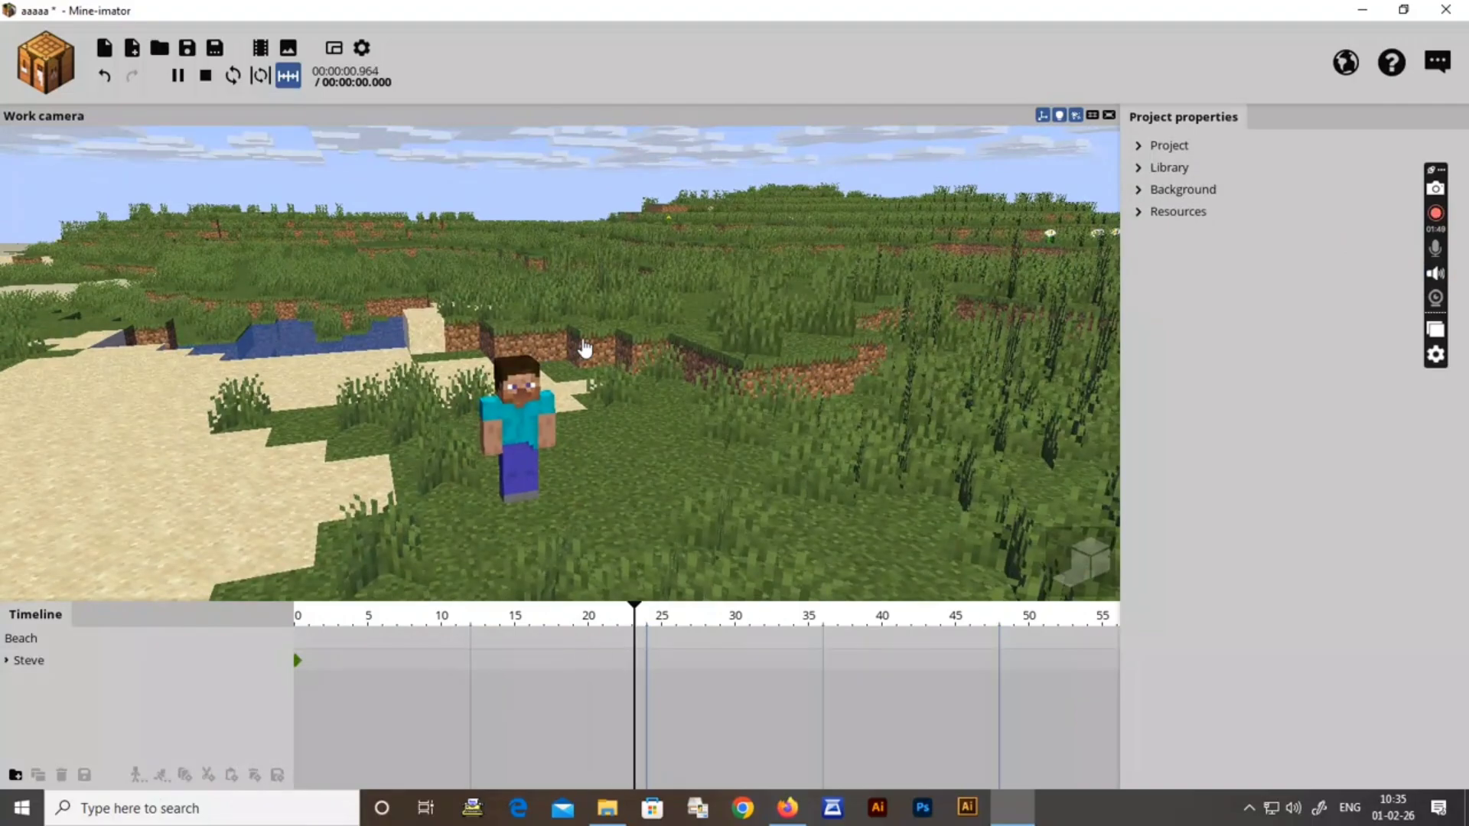
key(space)
- Change the background's ground block to water
right_drag(734, 354, 460, 414)
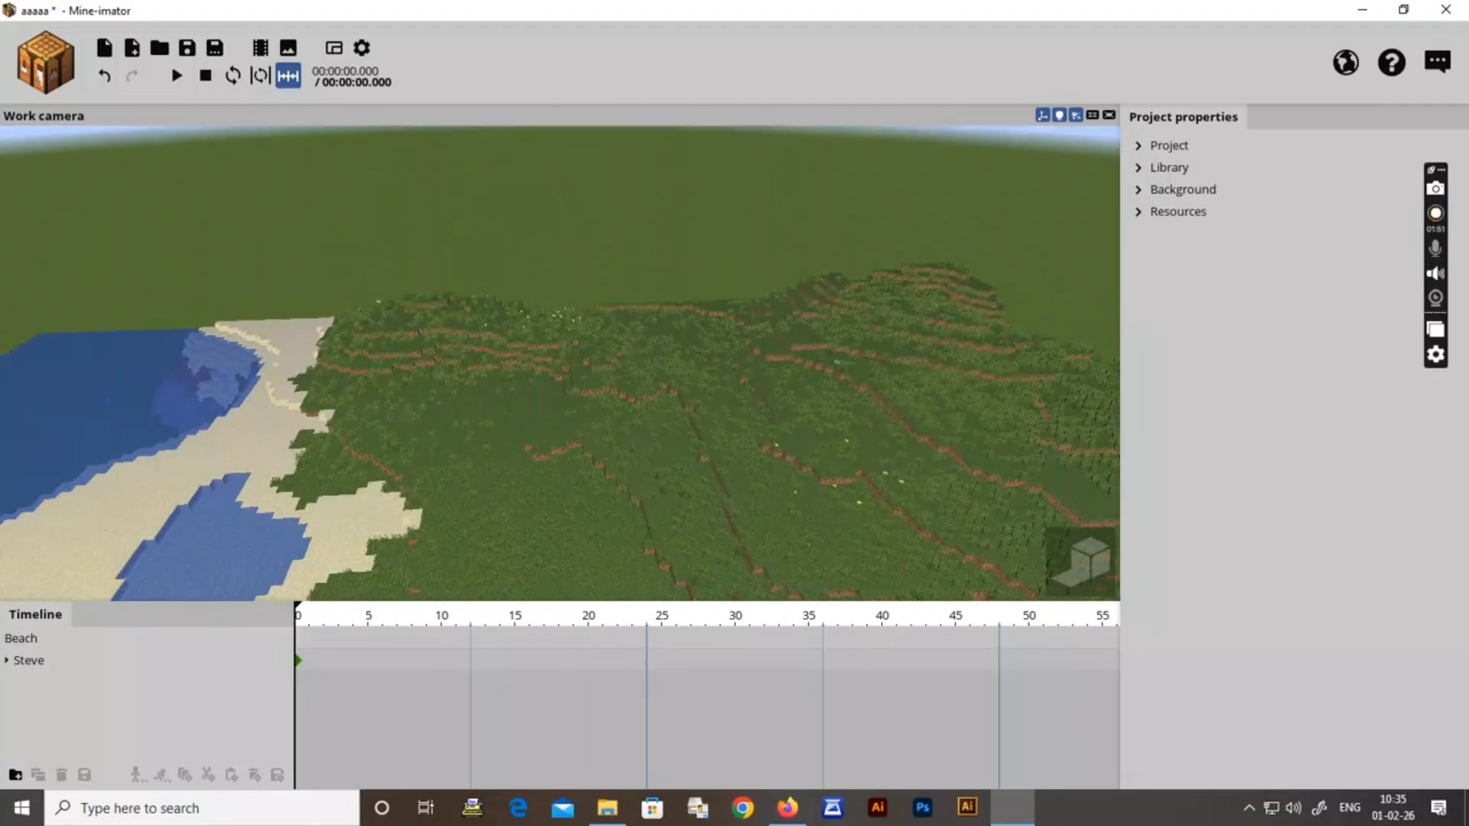
right_drag(560, 363, 497, 298)
right_drag(540, 427, 563, 278)
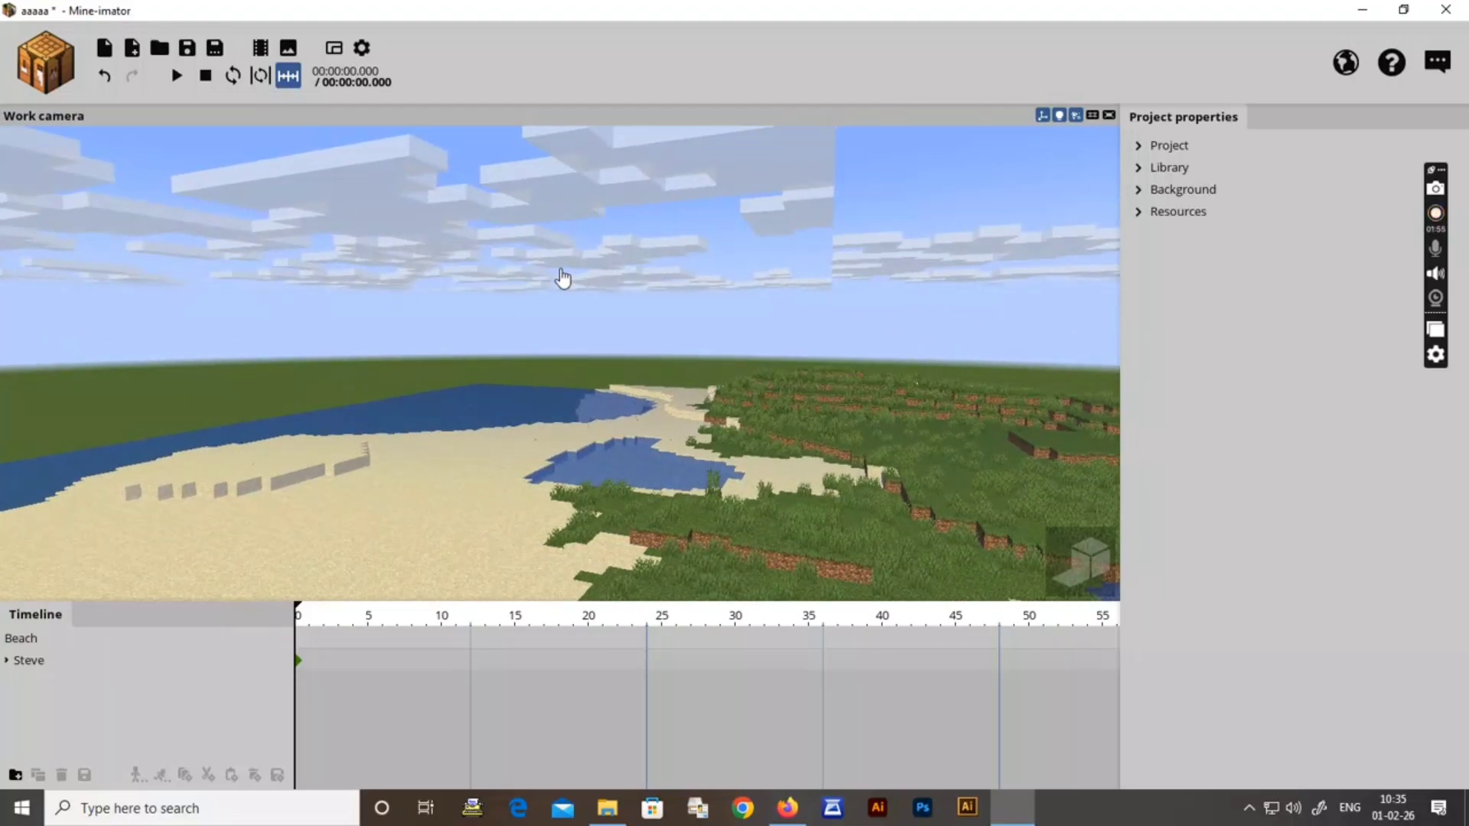
click(1140, 192)
drag(1446, 448, 1439, 591)
click(1374, 533)
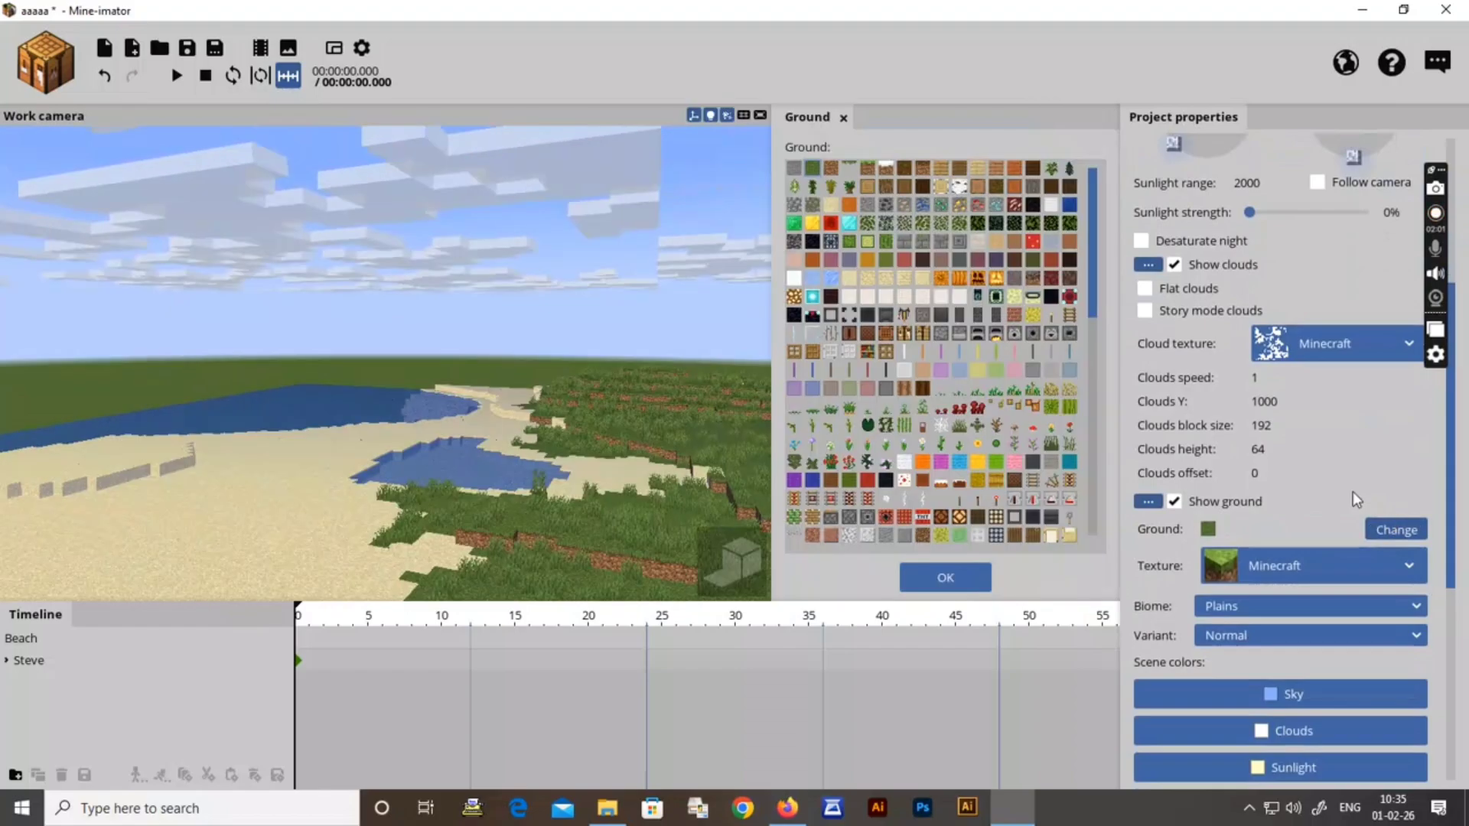
click(973, 573)
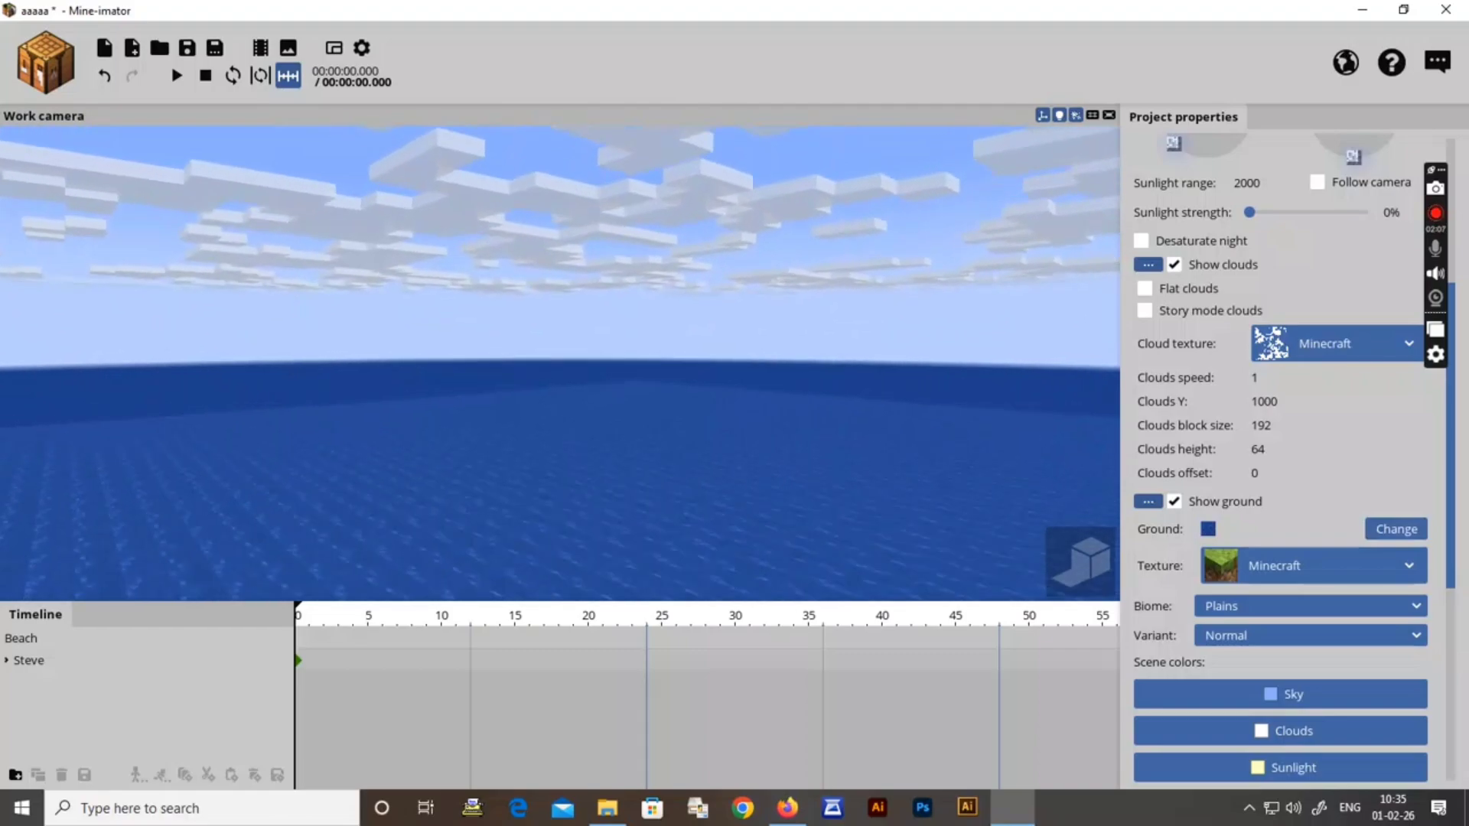
- Set the background's ground back to the green grass block
right_drag(560, 363, 677, 427)
key(w)
key(w)
key(w)
key(w)
key(w)
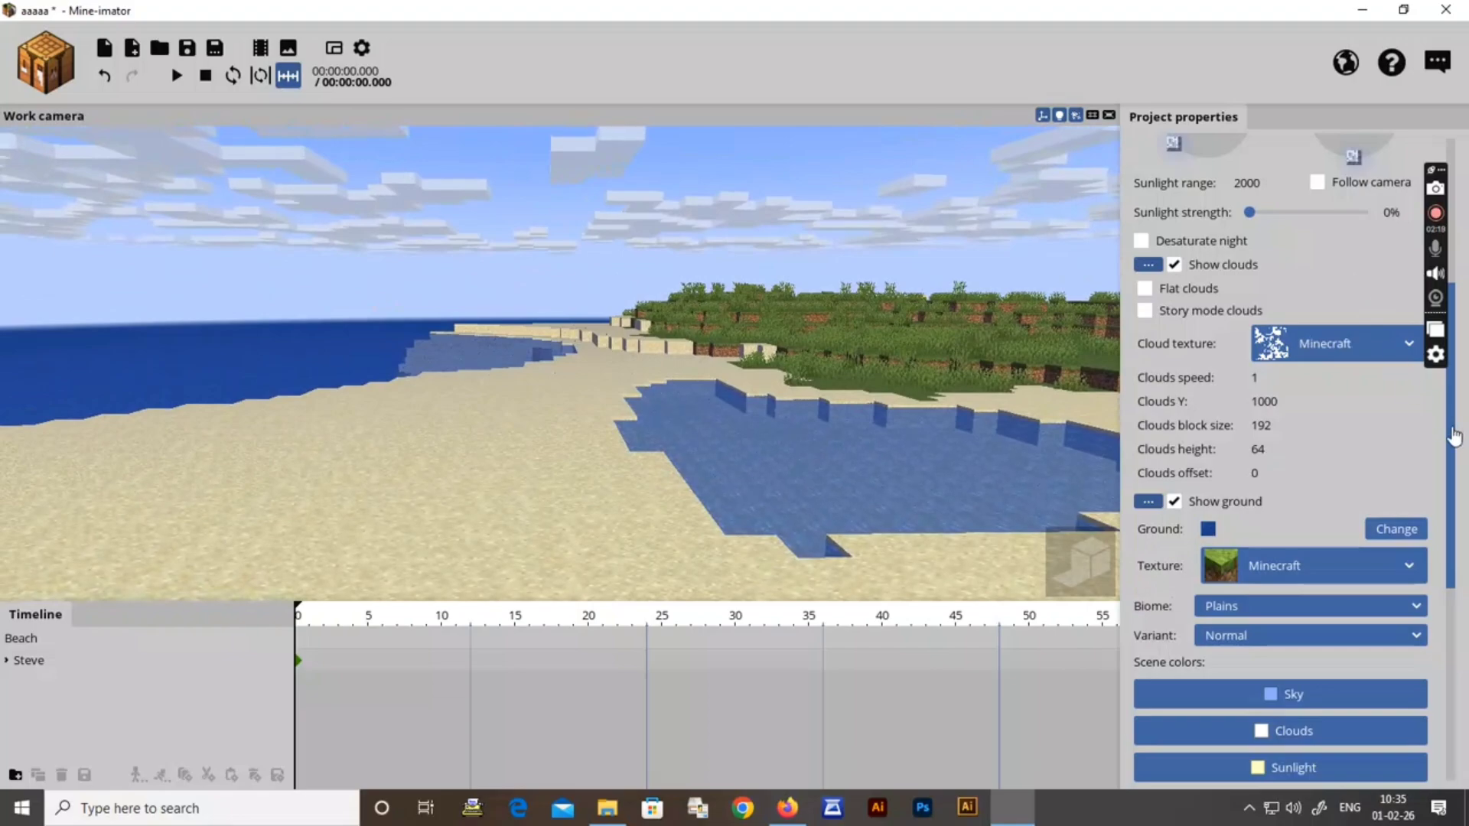
scroll(1310, 361, up, 4)
scroll(1442, 473, down, 3)
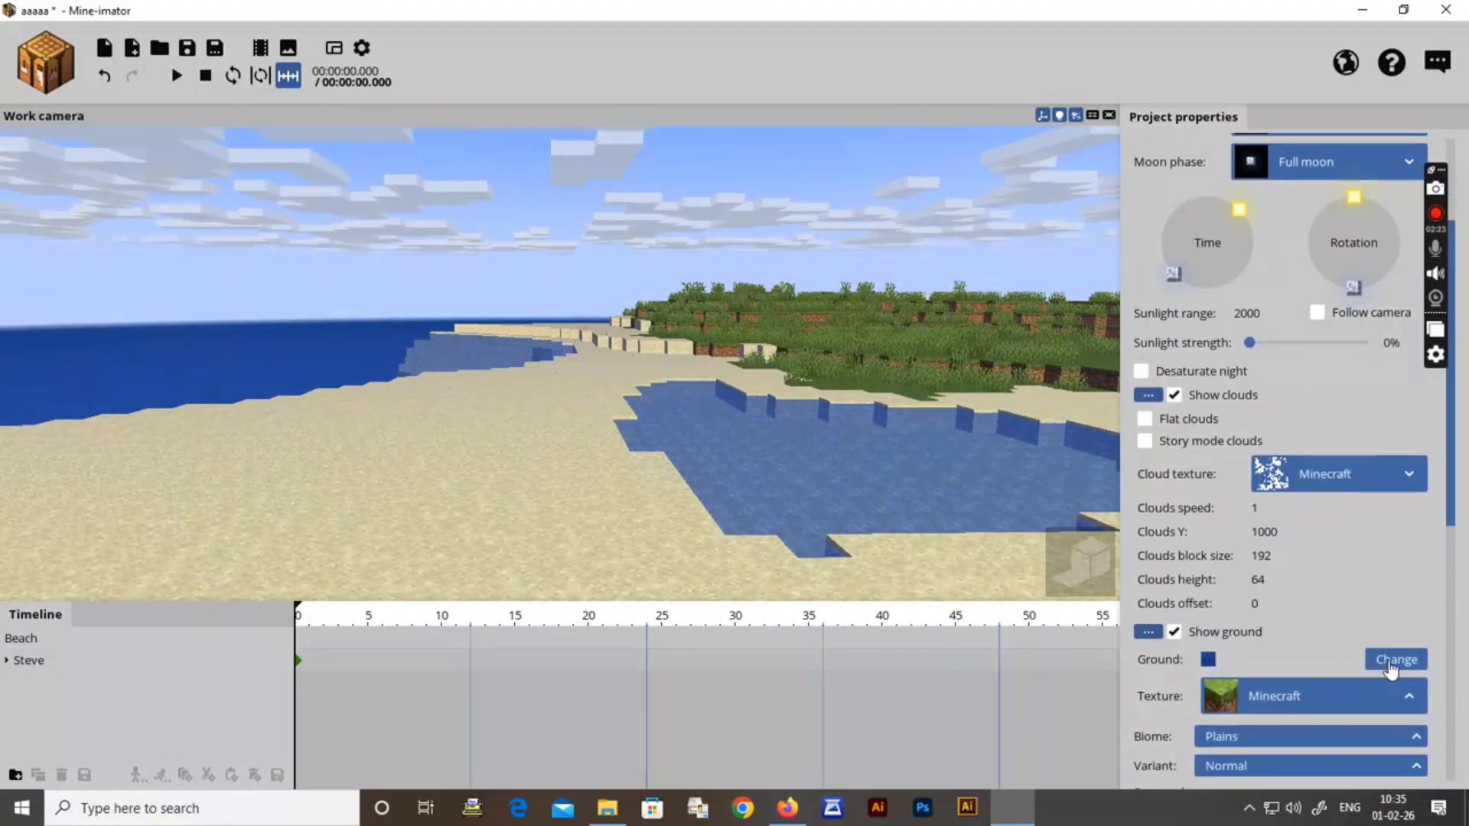
click(1391, 663)
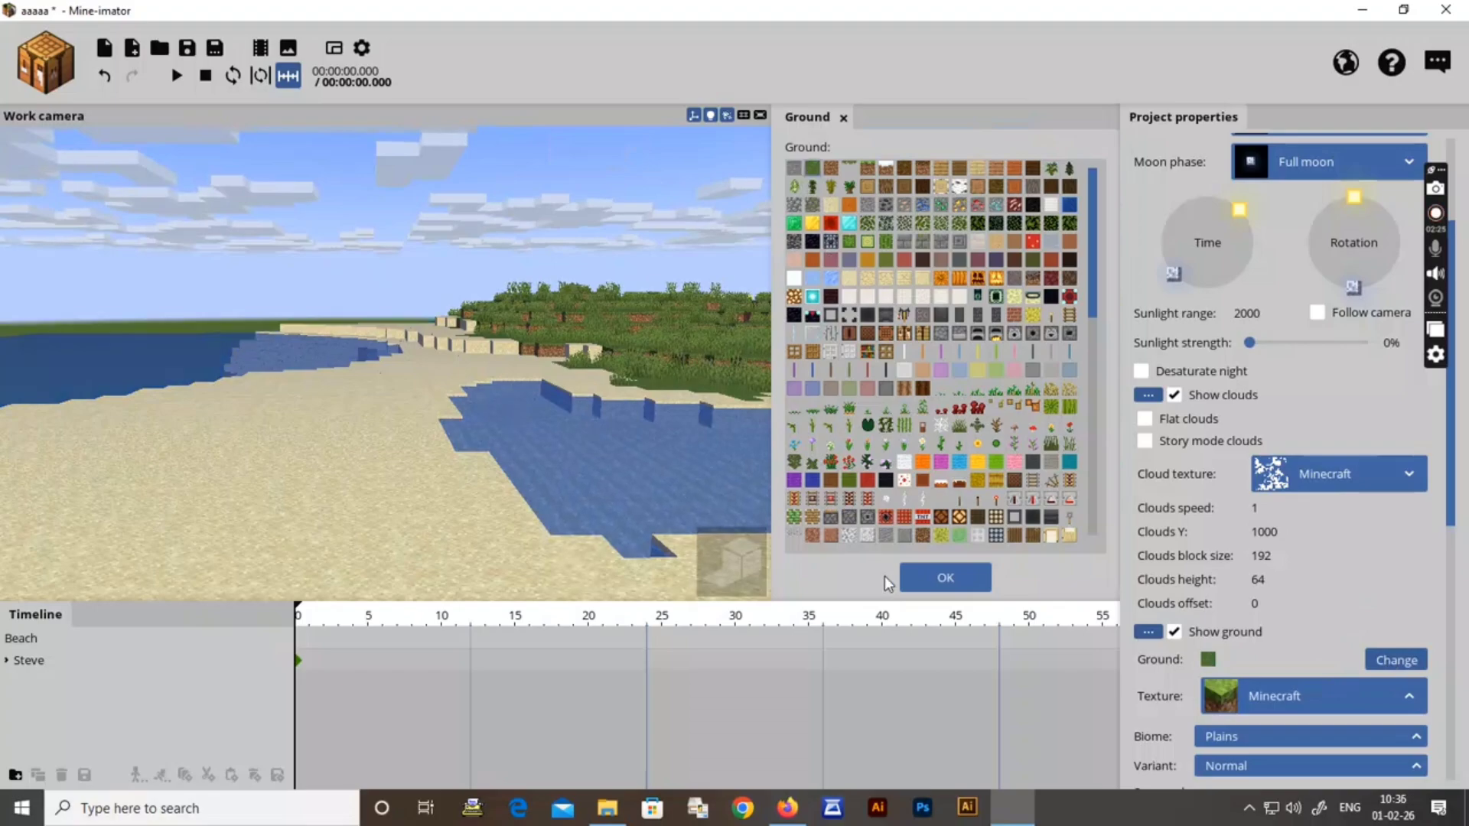
click(956, 587)
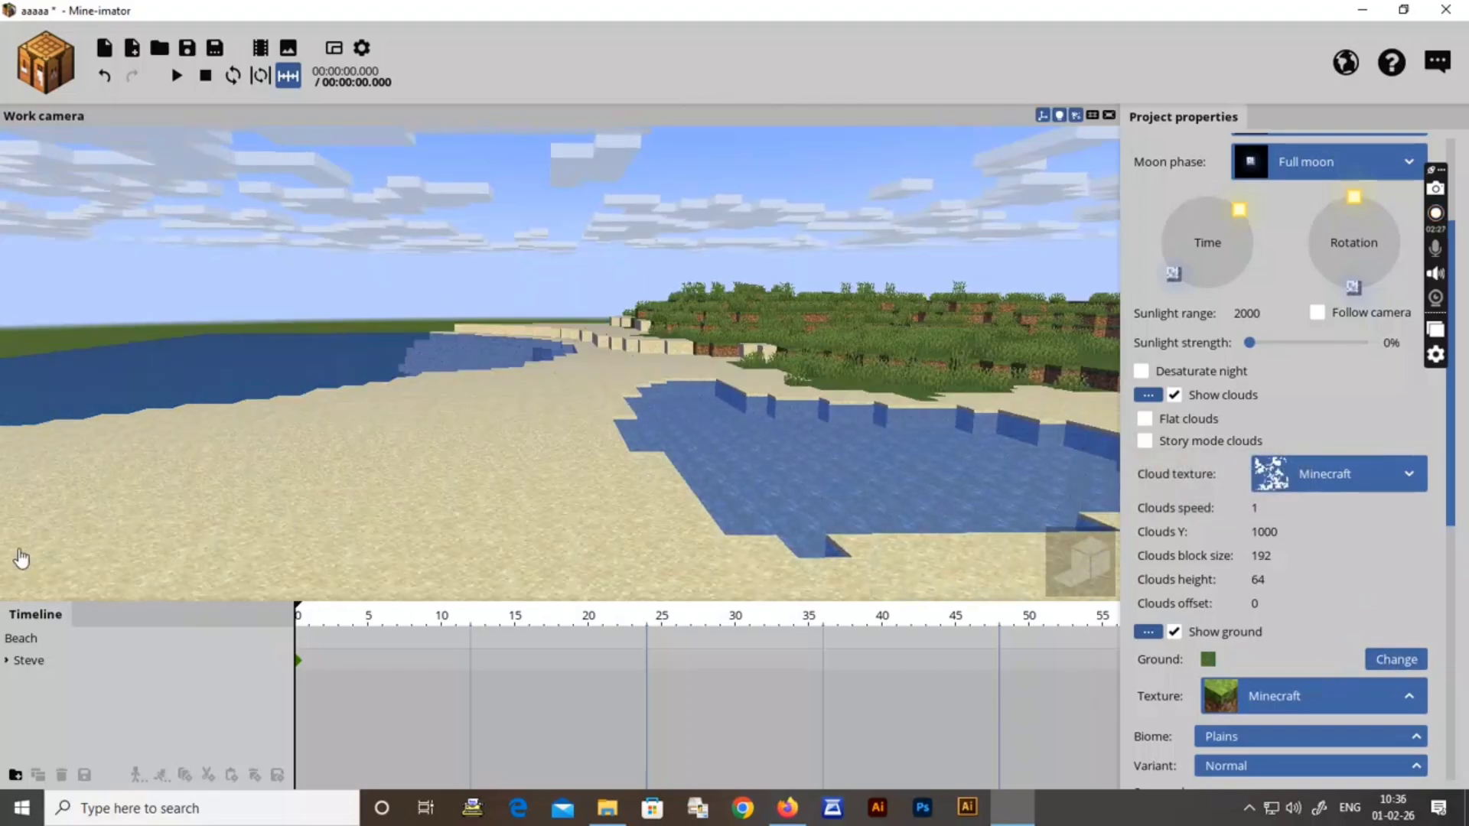
- Delete the Beach scenery and the Steve character from the project
click(25, 641)
click(61, 775)
click(35, 640)
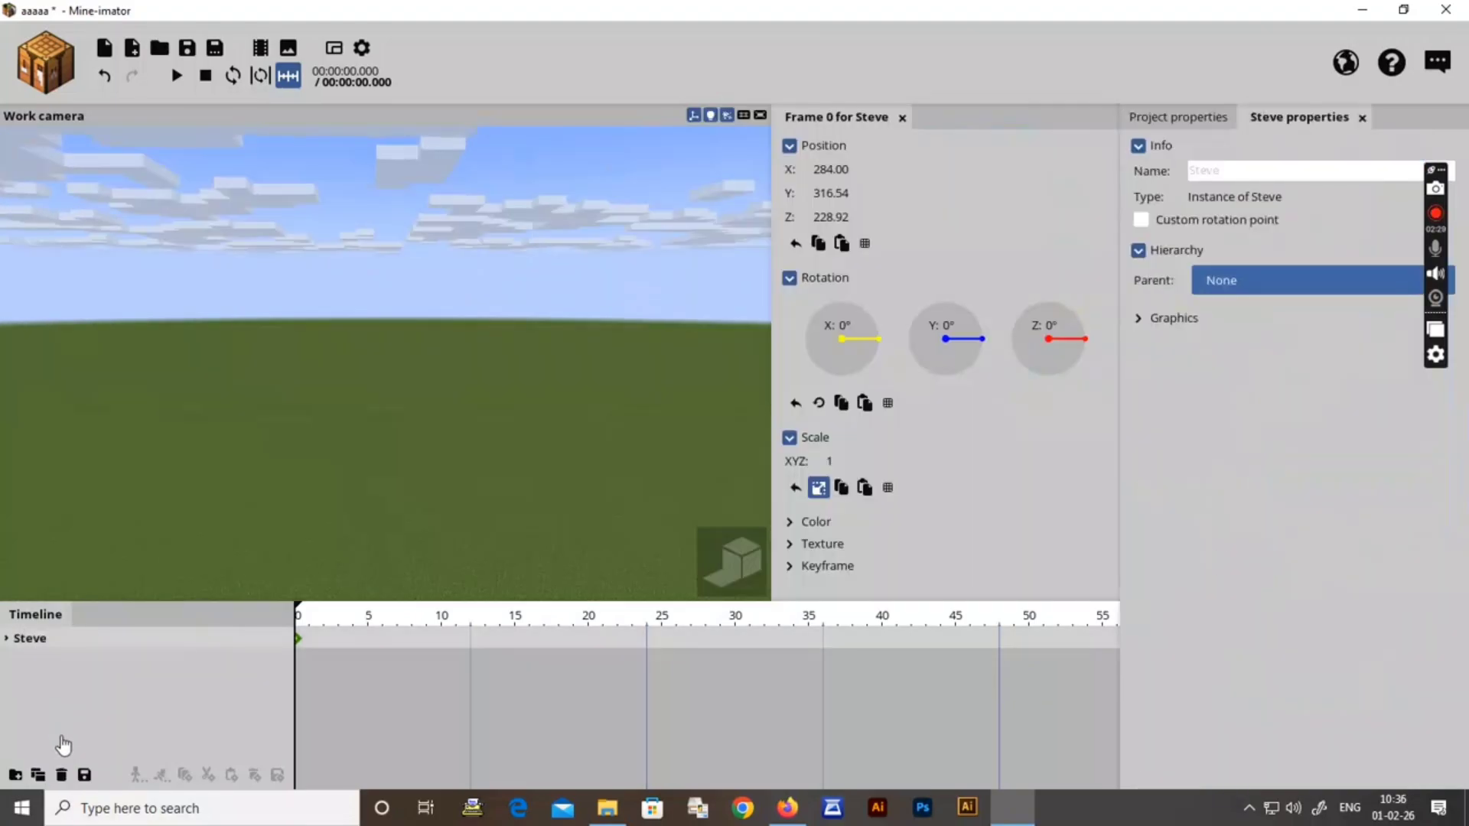
click(62, 775)
- Add a scenery object from the Biomes file Mountain.schematic with the Minecraft texture
click(46, 63)
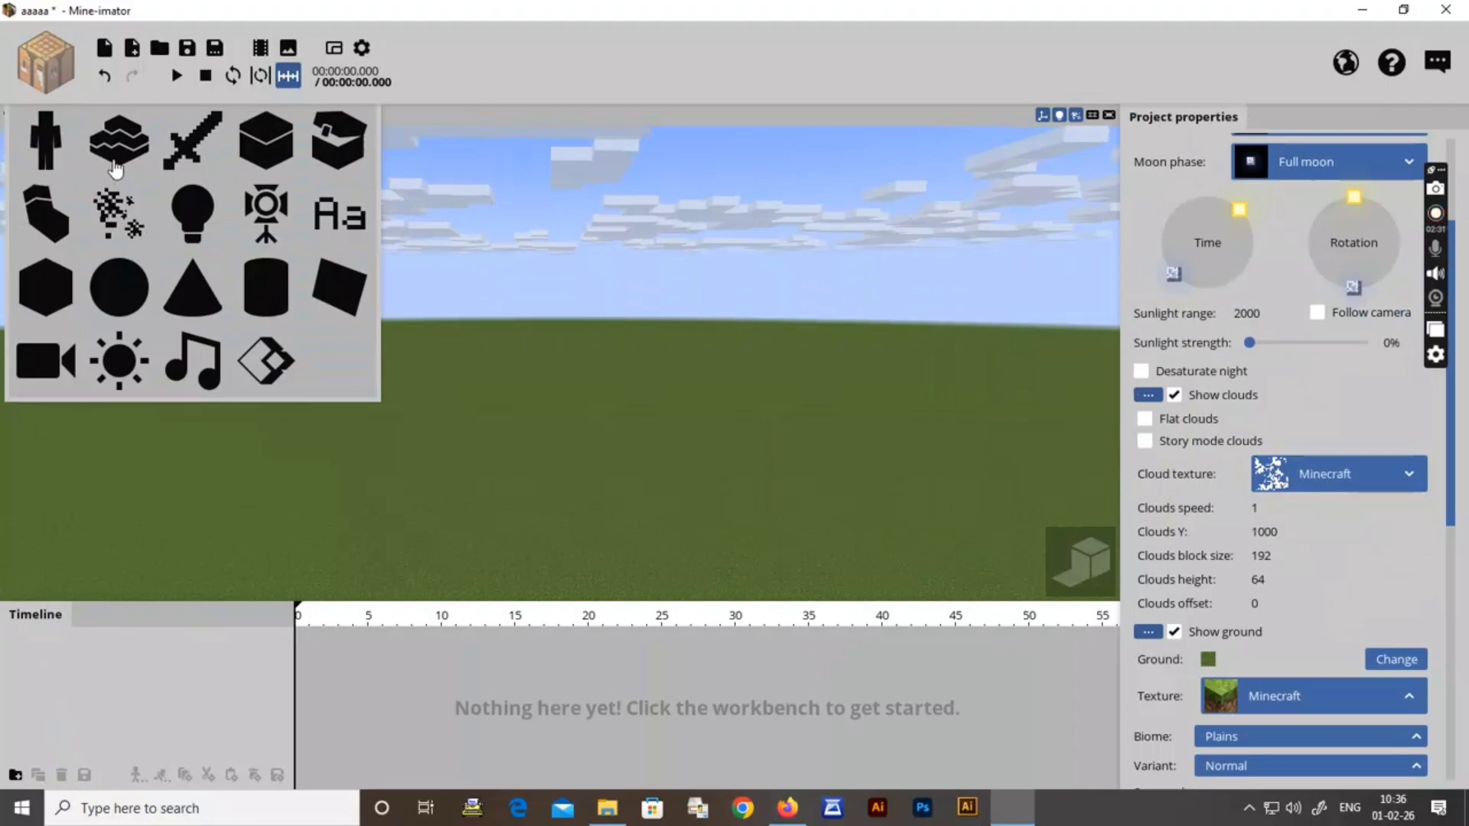
click(115, 168)
click(554, 309)
click(533, 398)
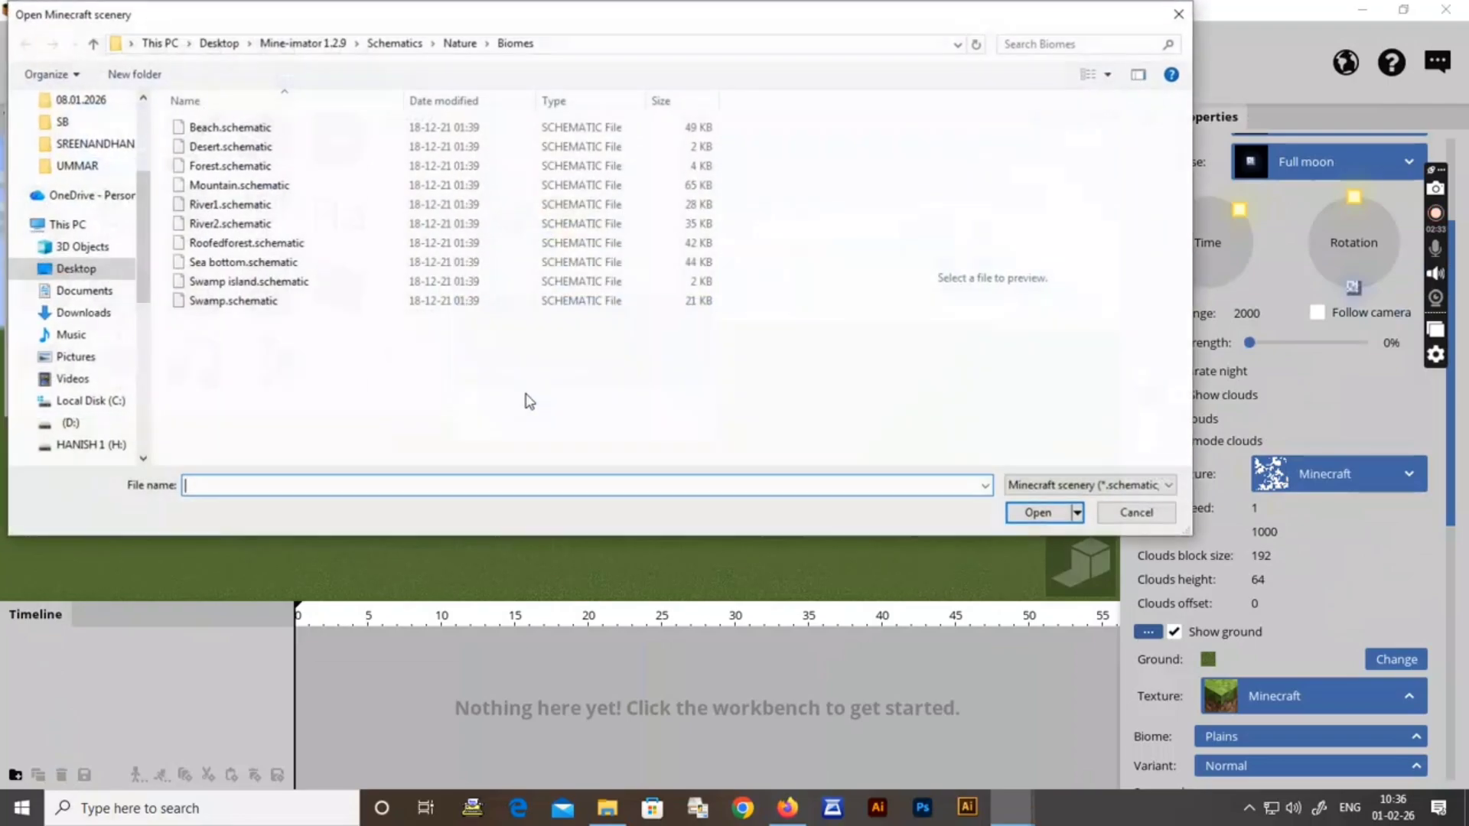
double_click(202, 184)
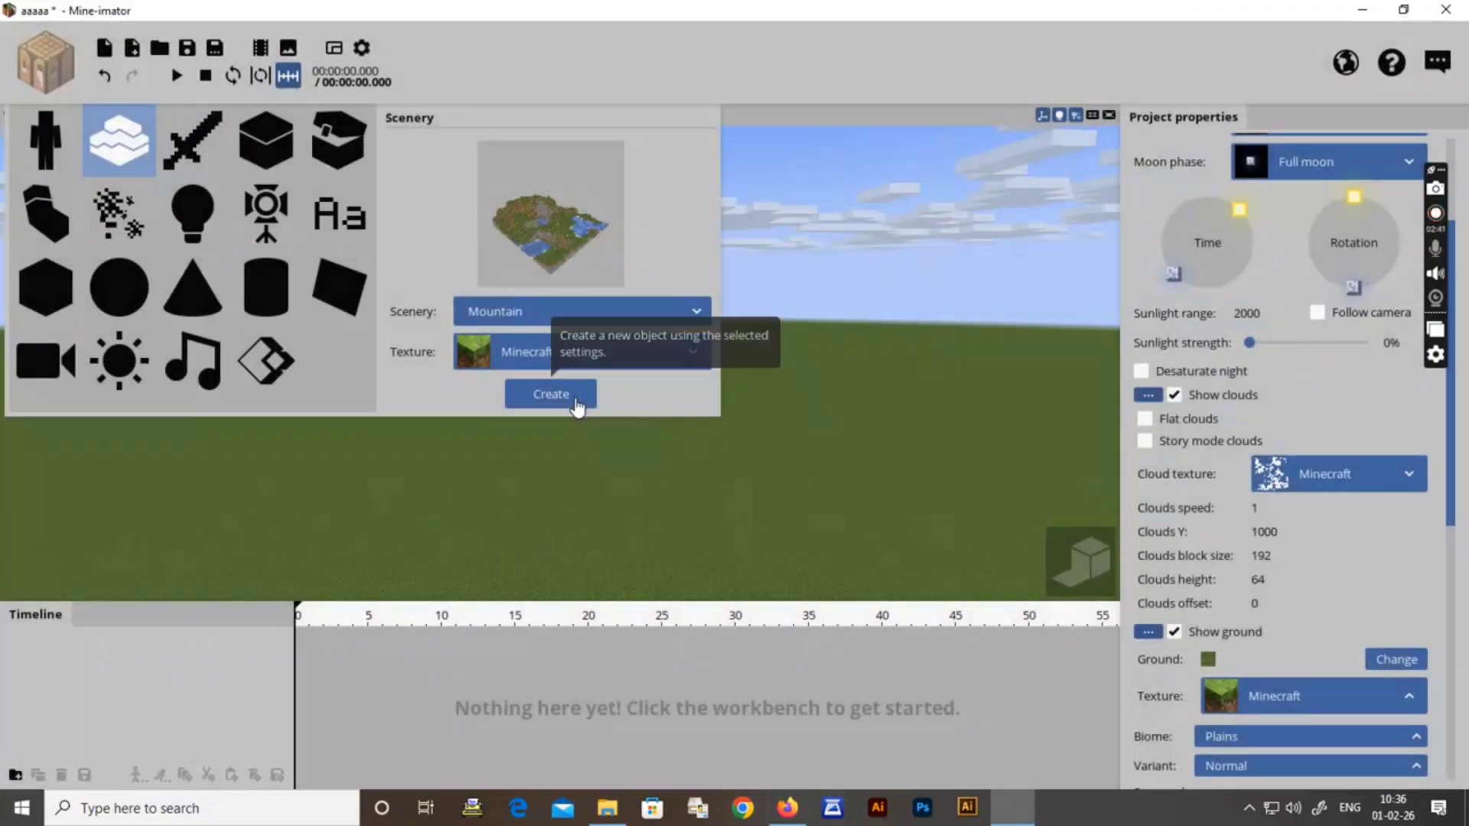
click(549, 394)
- Fly the work camera around the scene to examine the imported mountain scenery
key(s)
mouse_move(560, 363)
right_down()
mouse_move(570, 406)
mouse_move(750, 401)
mouse_move(651, 417)
mouse_move(420, 397)
mouse_move(559, 436)
mouse_move(566, 398)
mouse_move(406, 404)
mouse_move(413, 381)
mouse_move(544, 378)
right_up()
key(d)
key(w)
key(s)
key(w)
key(s)
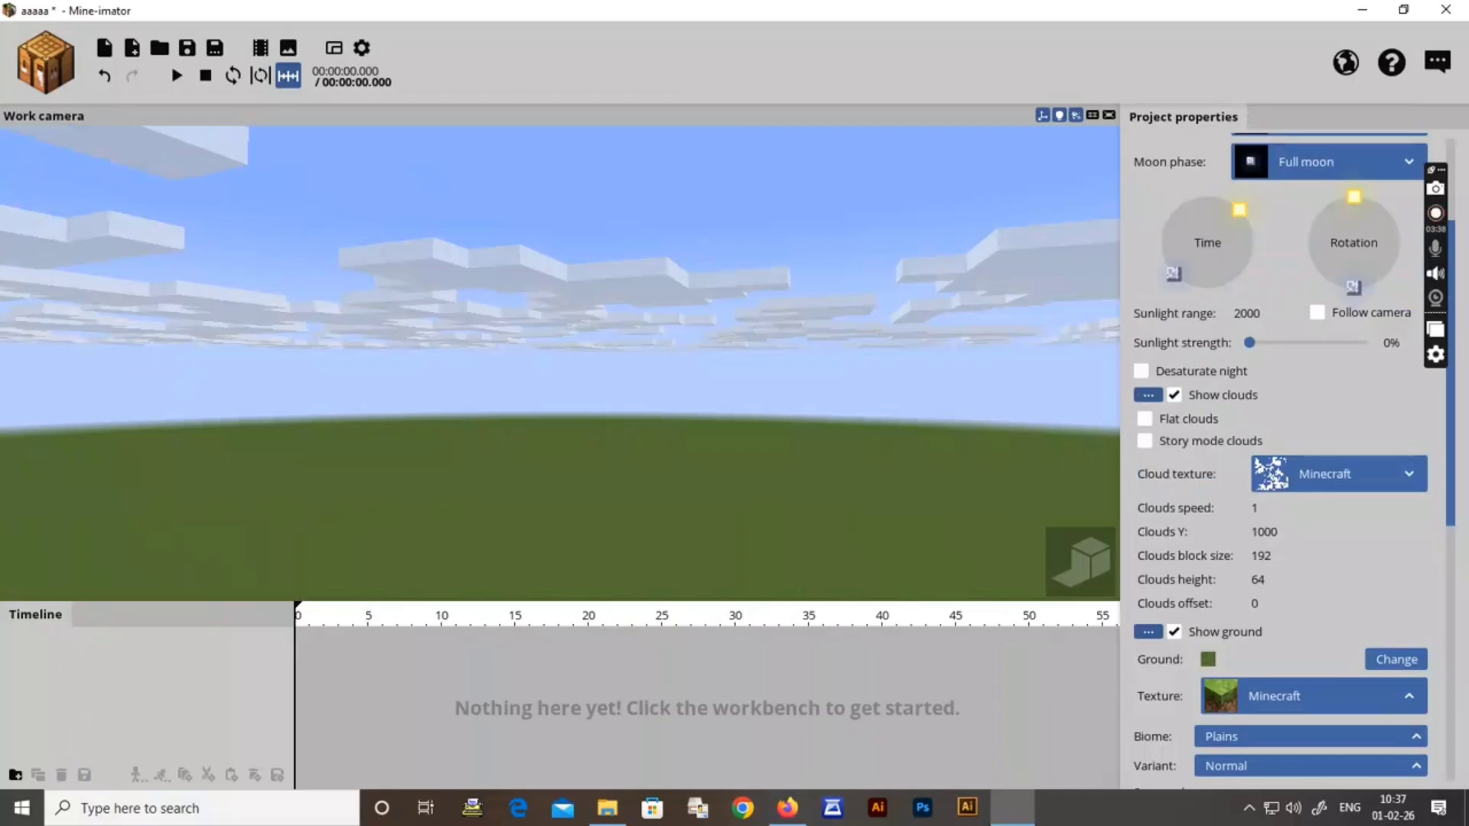
- Add a scenery object from Houses1.schematic in the Buildings folder under Buildings and structures, with the Minecraft texture
click(46, 62)
click(119, 140)
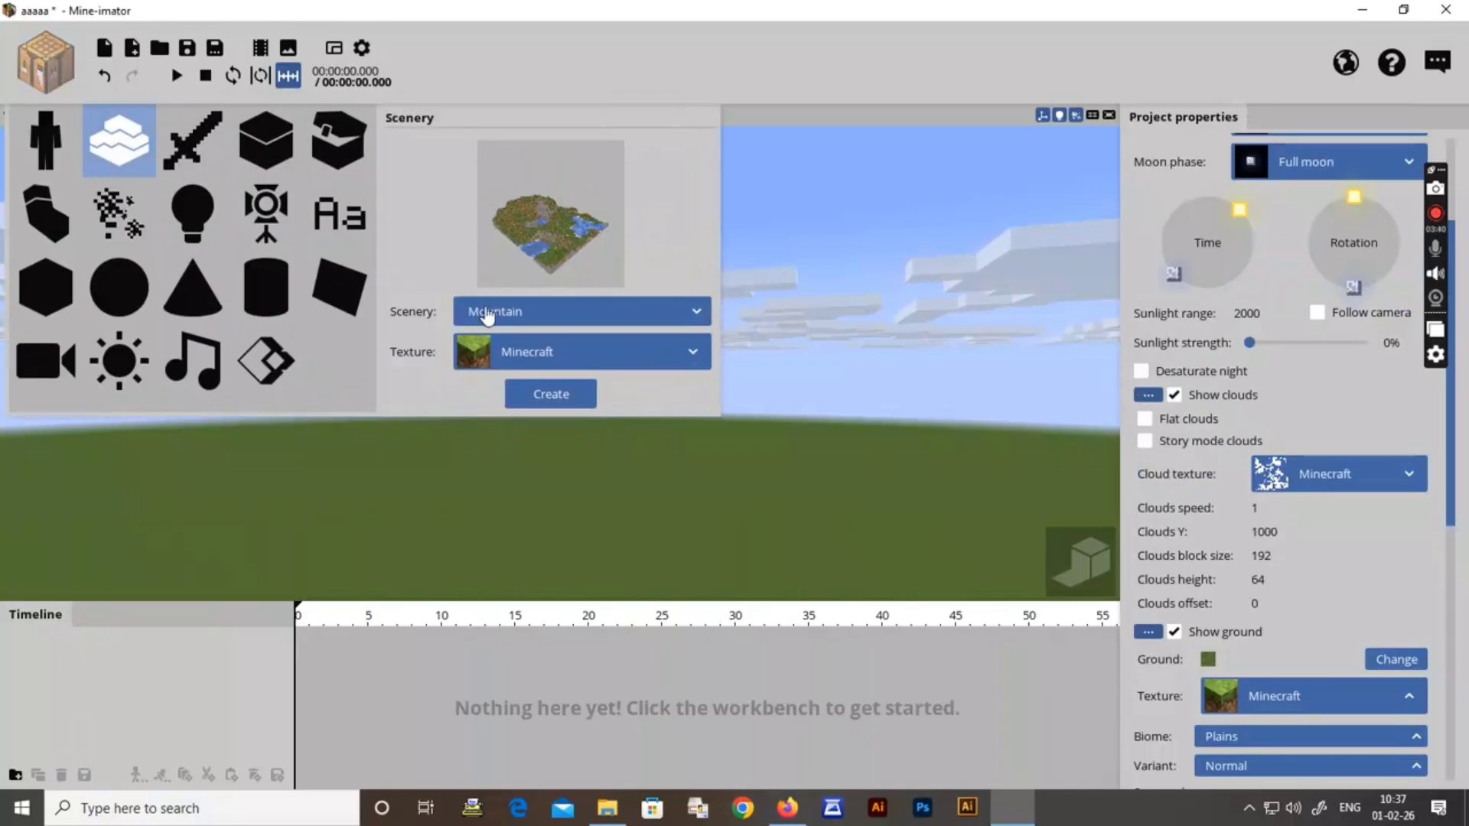
click(487, 312)
click(502, 404)
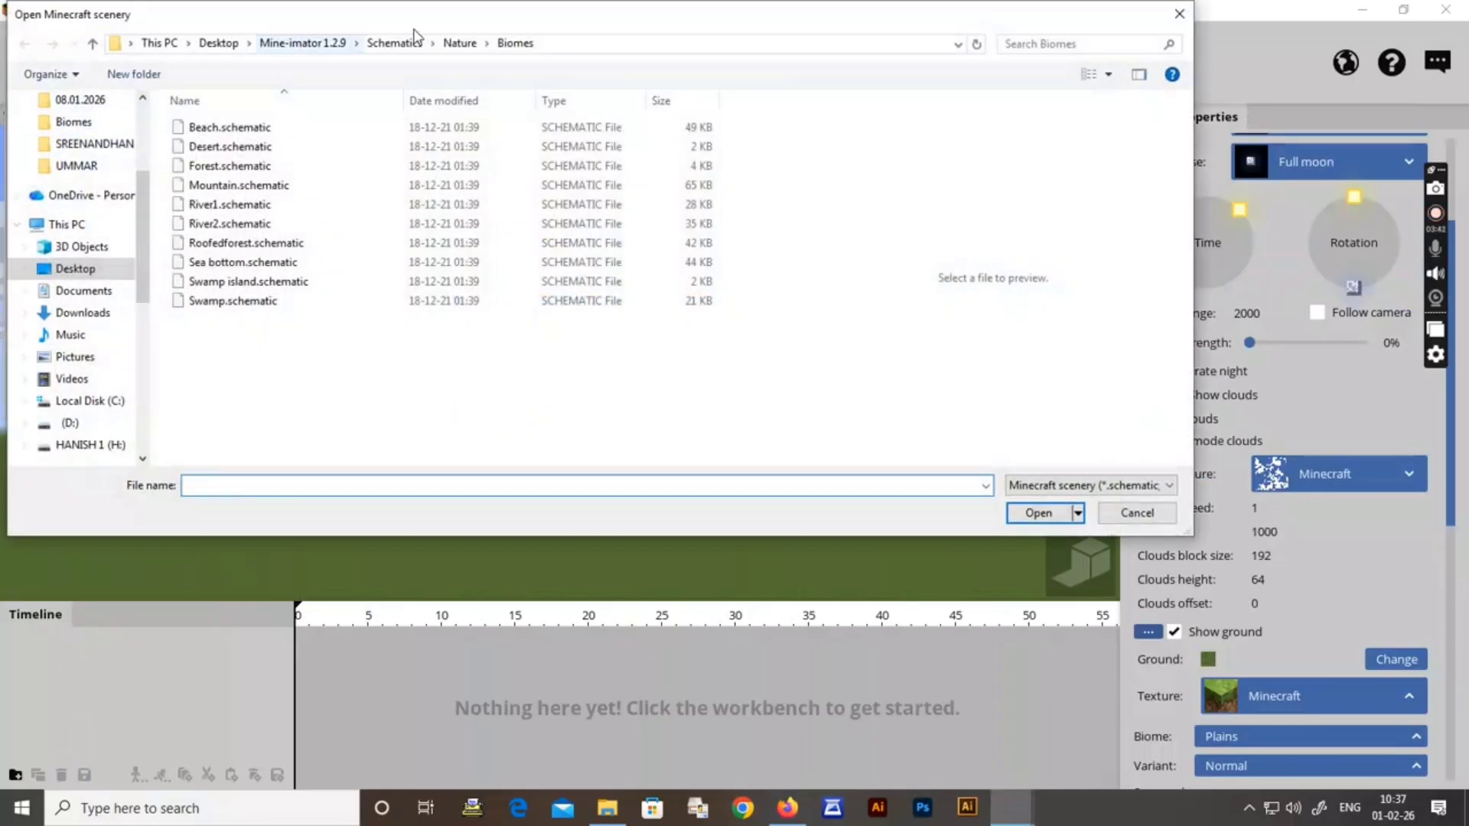
click(395, 43)
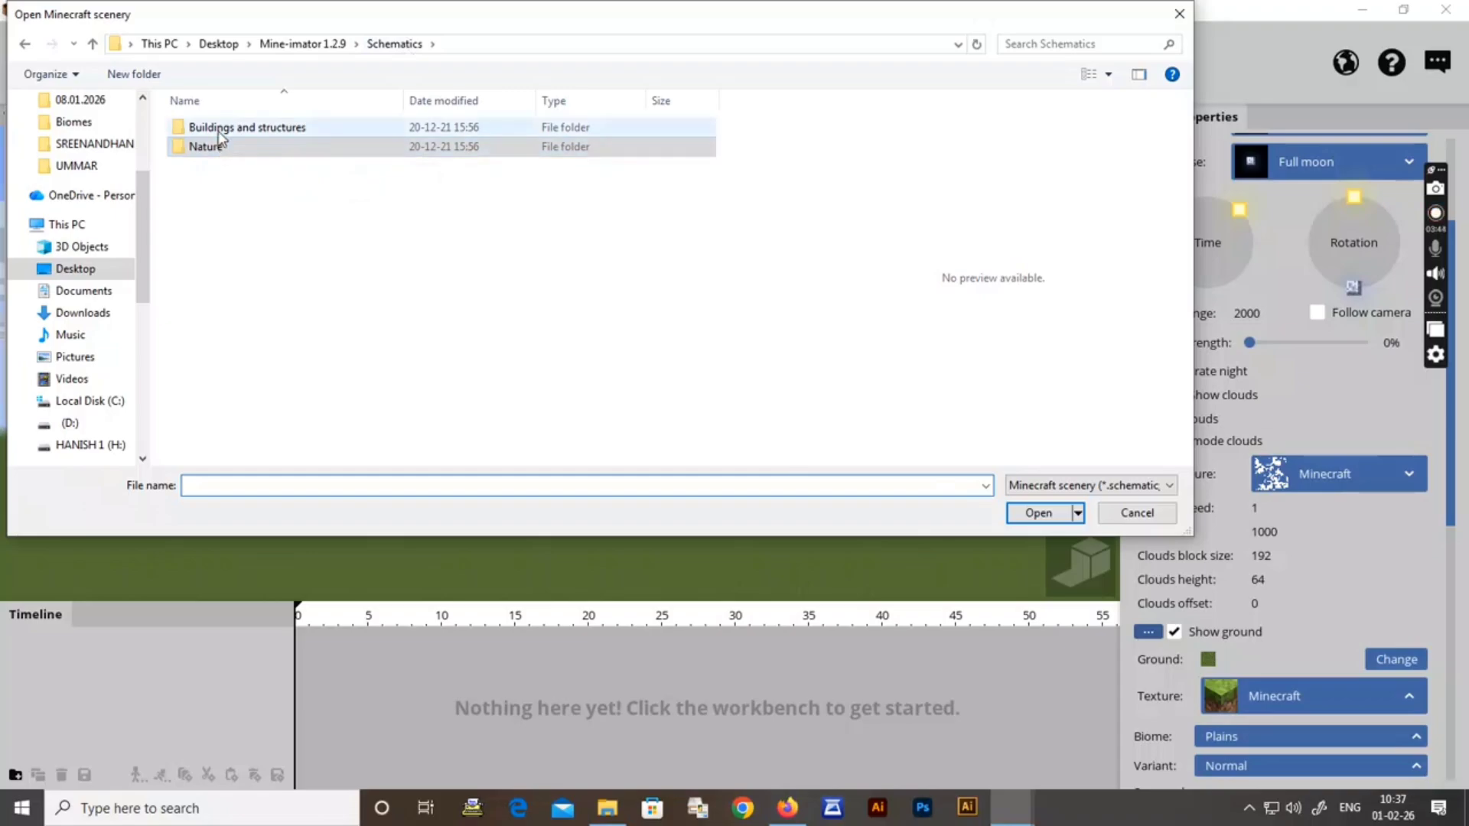
double_click(225, 130)
double_click(230, 129)
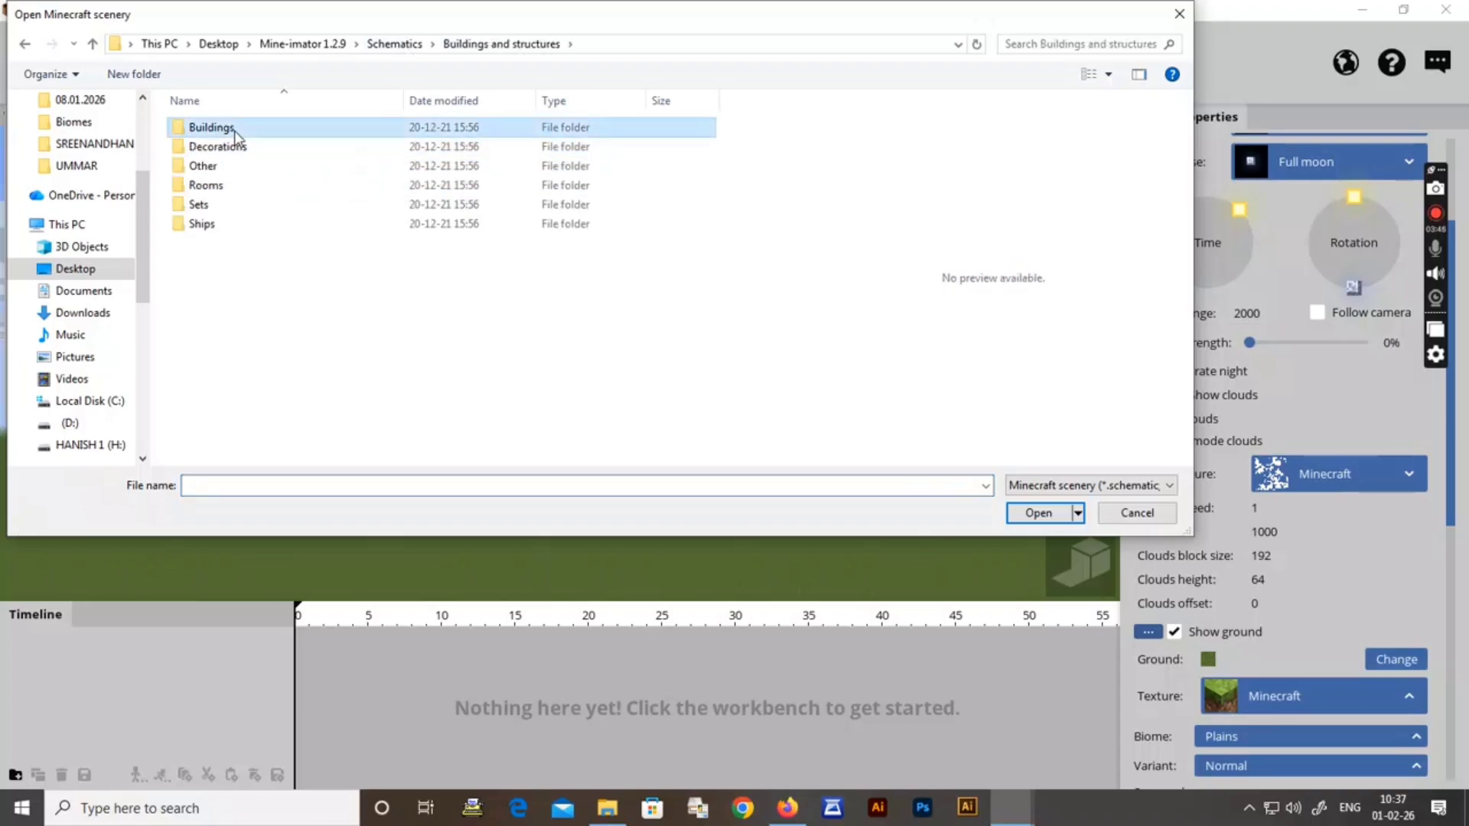
scroll(216, 367, down, 1)
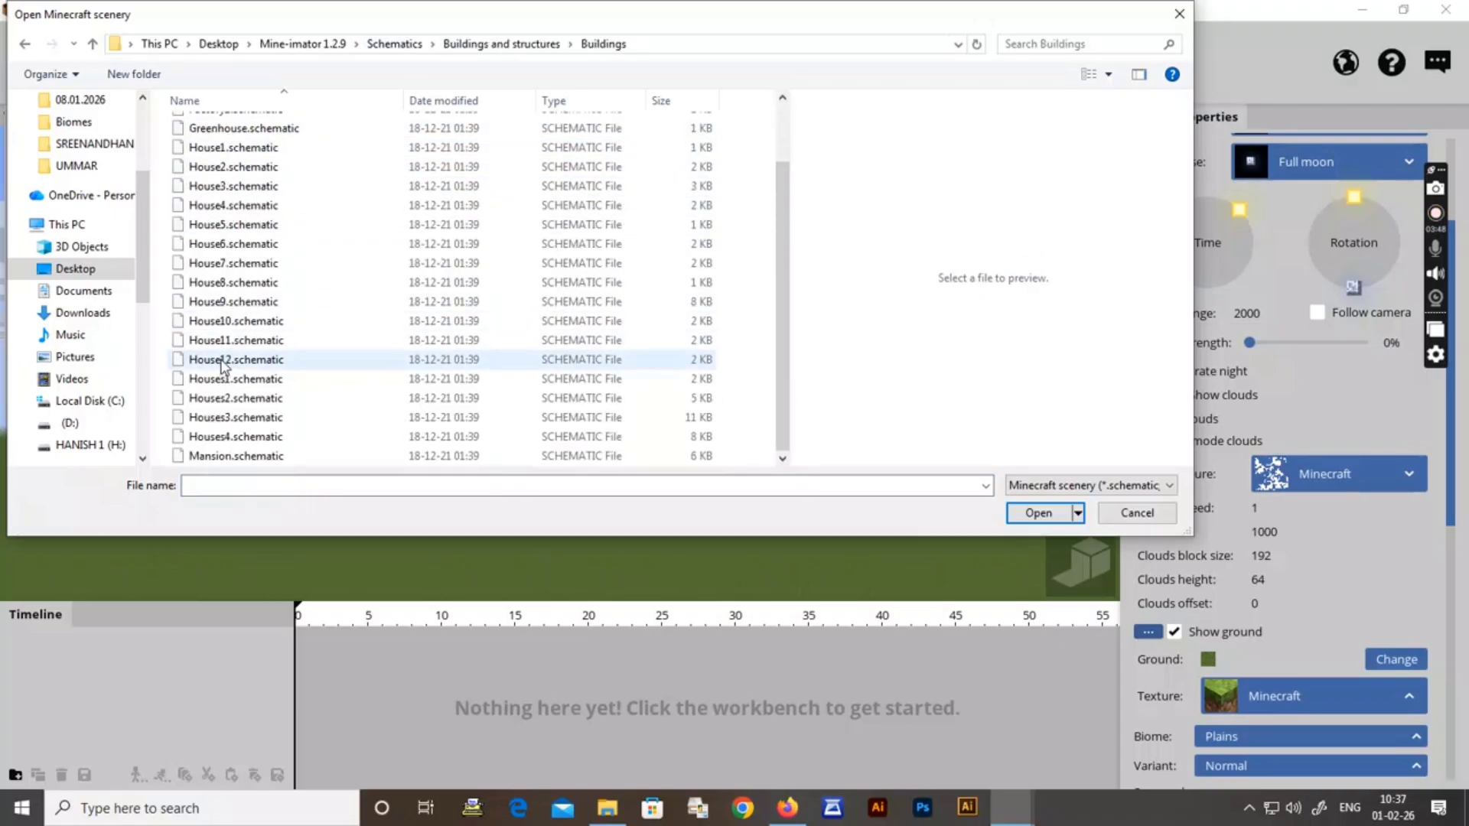
double_click(239, 399)
click(631, 494)
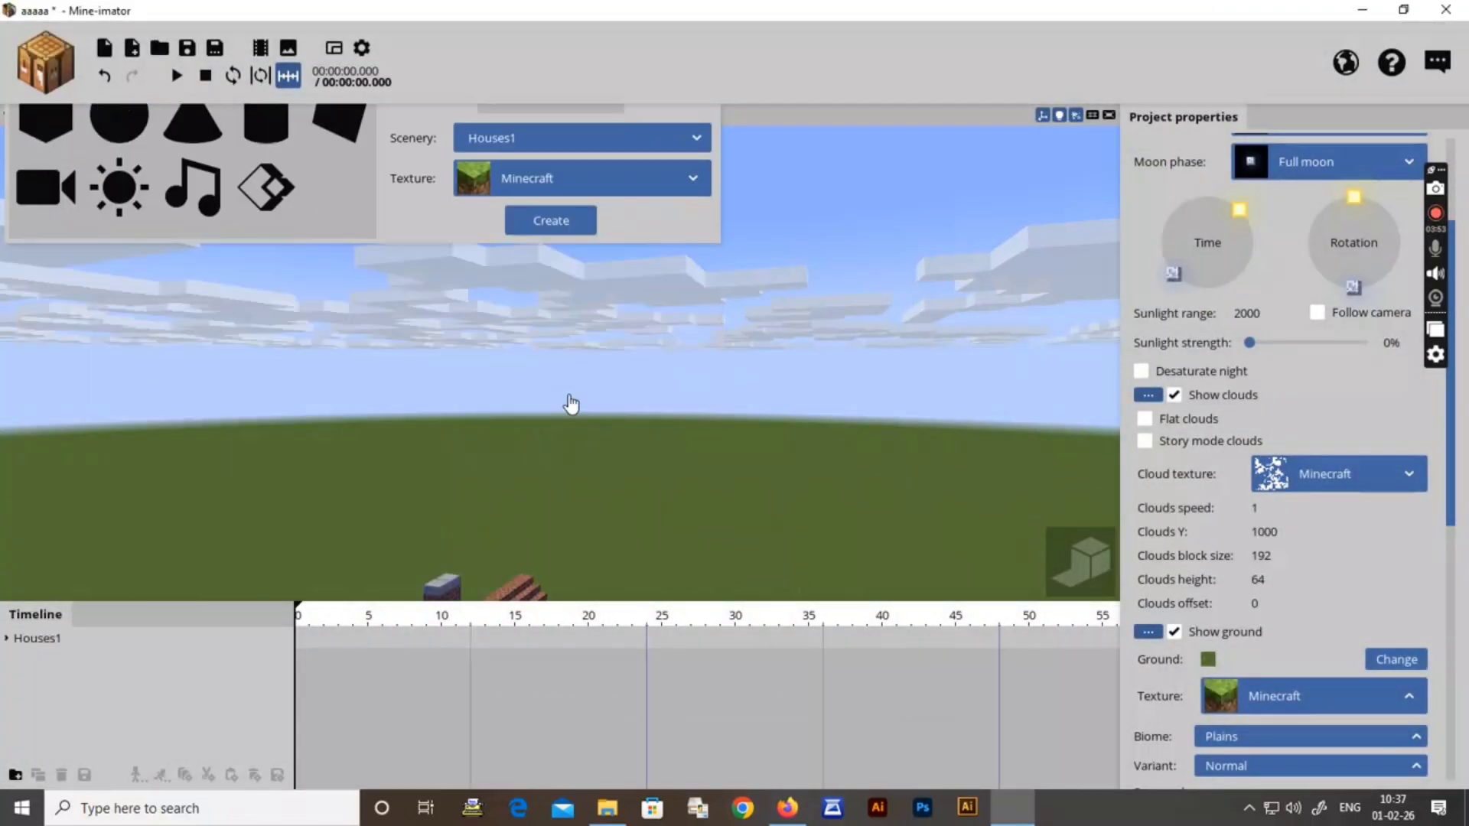
- Reset the X, Y and Z position of the Houses1 scenery to 0
right_drag(572, 403, 375, 390)
key(w)
key(e)
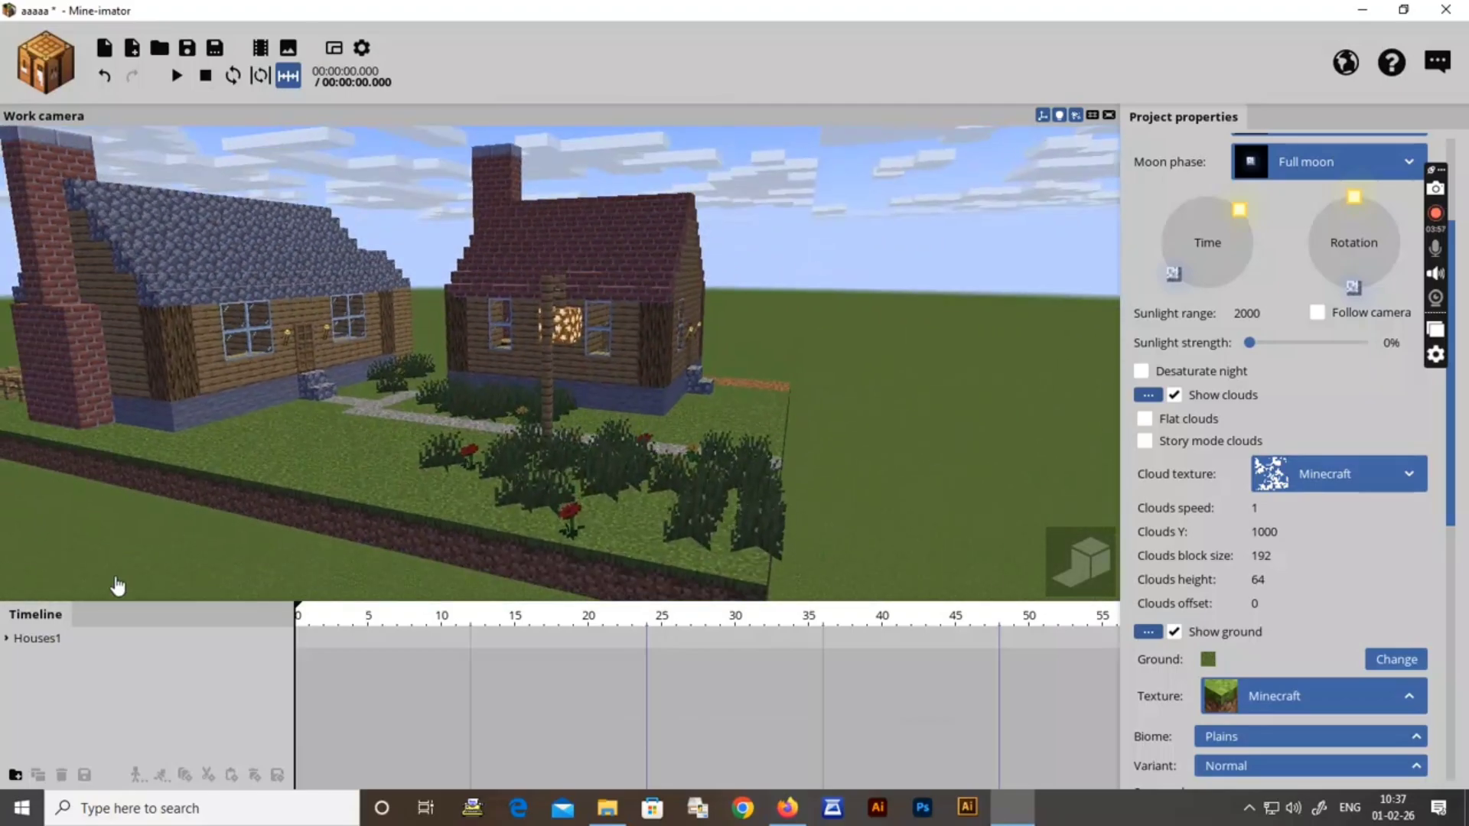
click(56, 647)
right_click(839, 215)
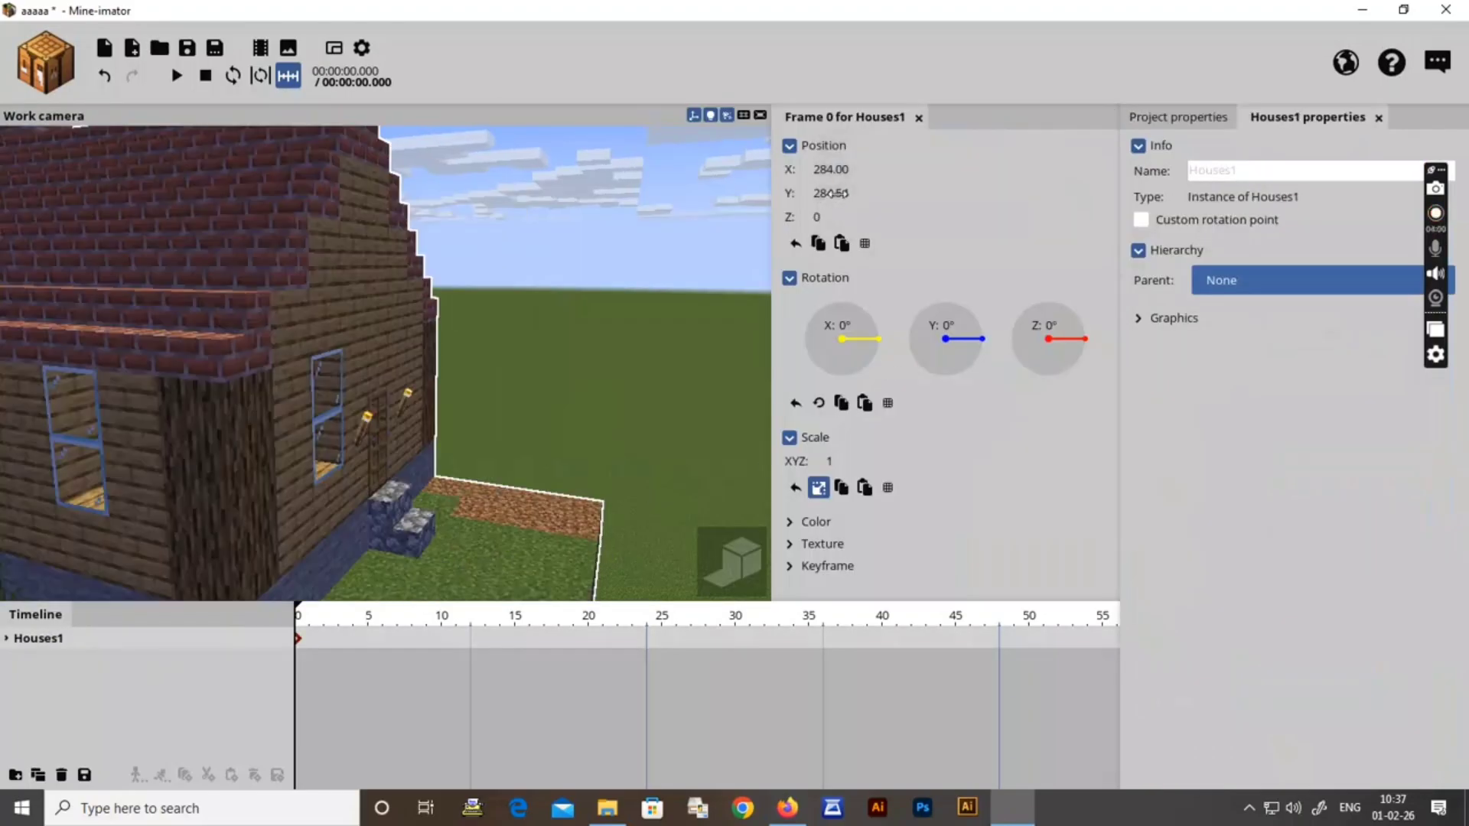
right_click(840, 194)
right_click(838, 173)
click(329, 304)
- Lower the Houses1 scenery into the ground, to a Y position of -18.47
key(r)
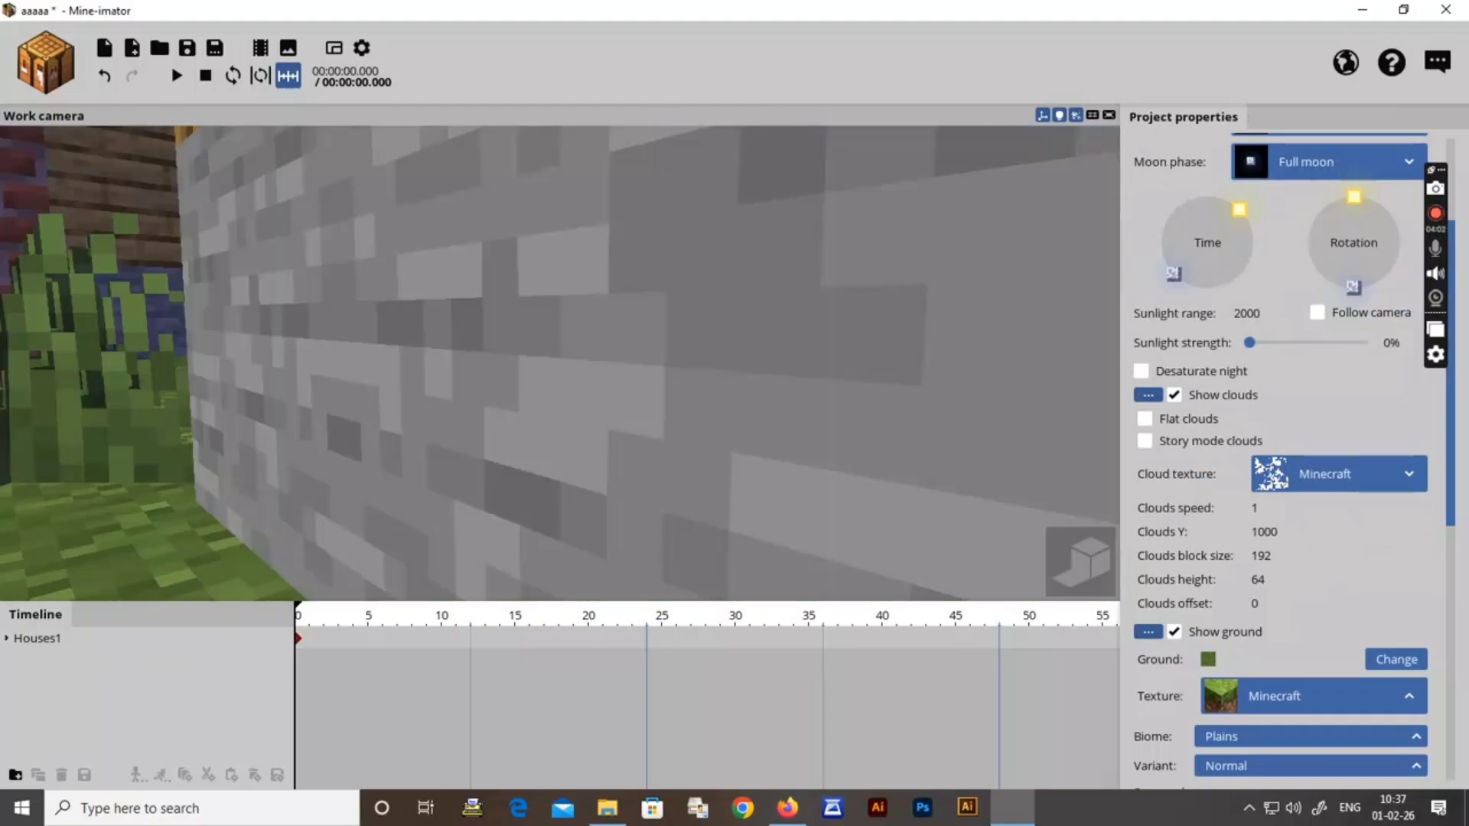
key(s)
right_drag(342, 306, 352, 310)
drag(24, 483, 24, 484)
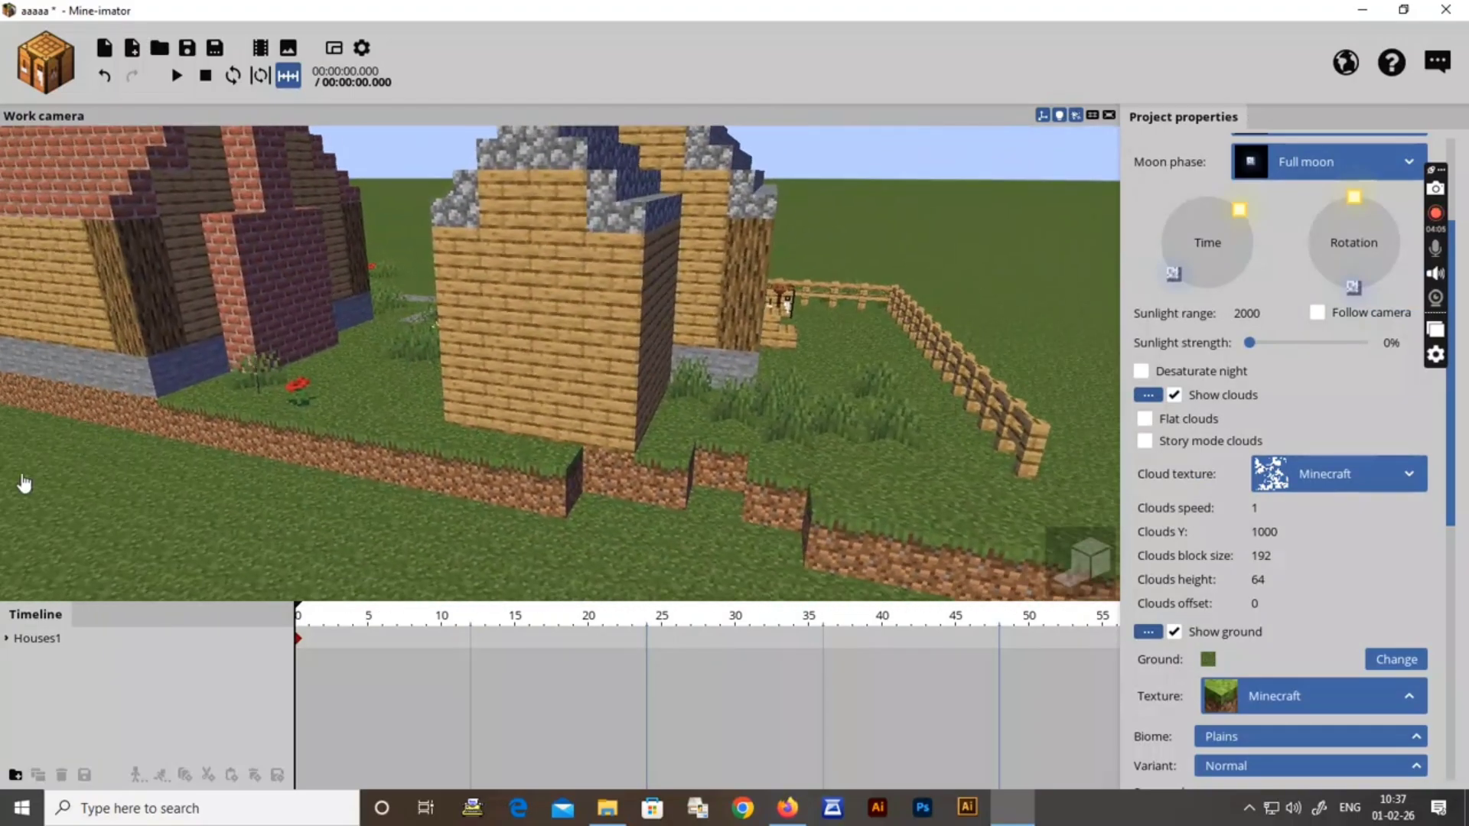
click(89, 641)
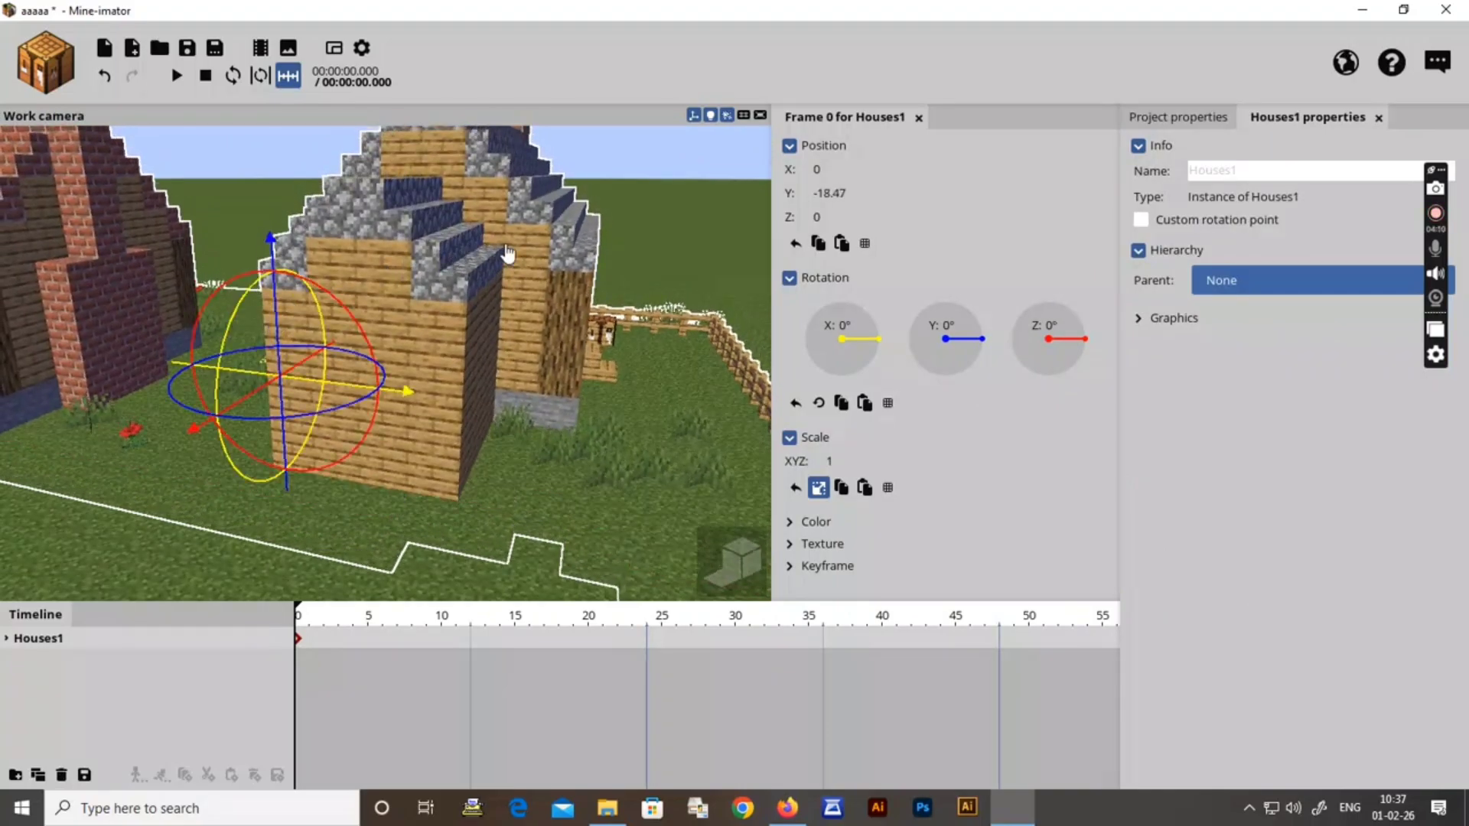
click(603, 236)
scroll(601, 237, down, 3)
drag(602, 237, 191, 191)
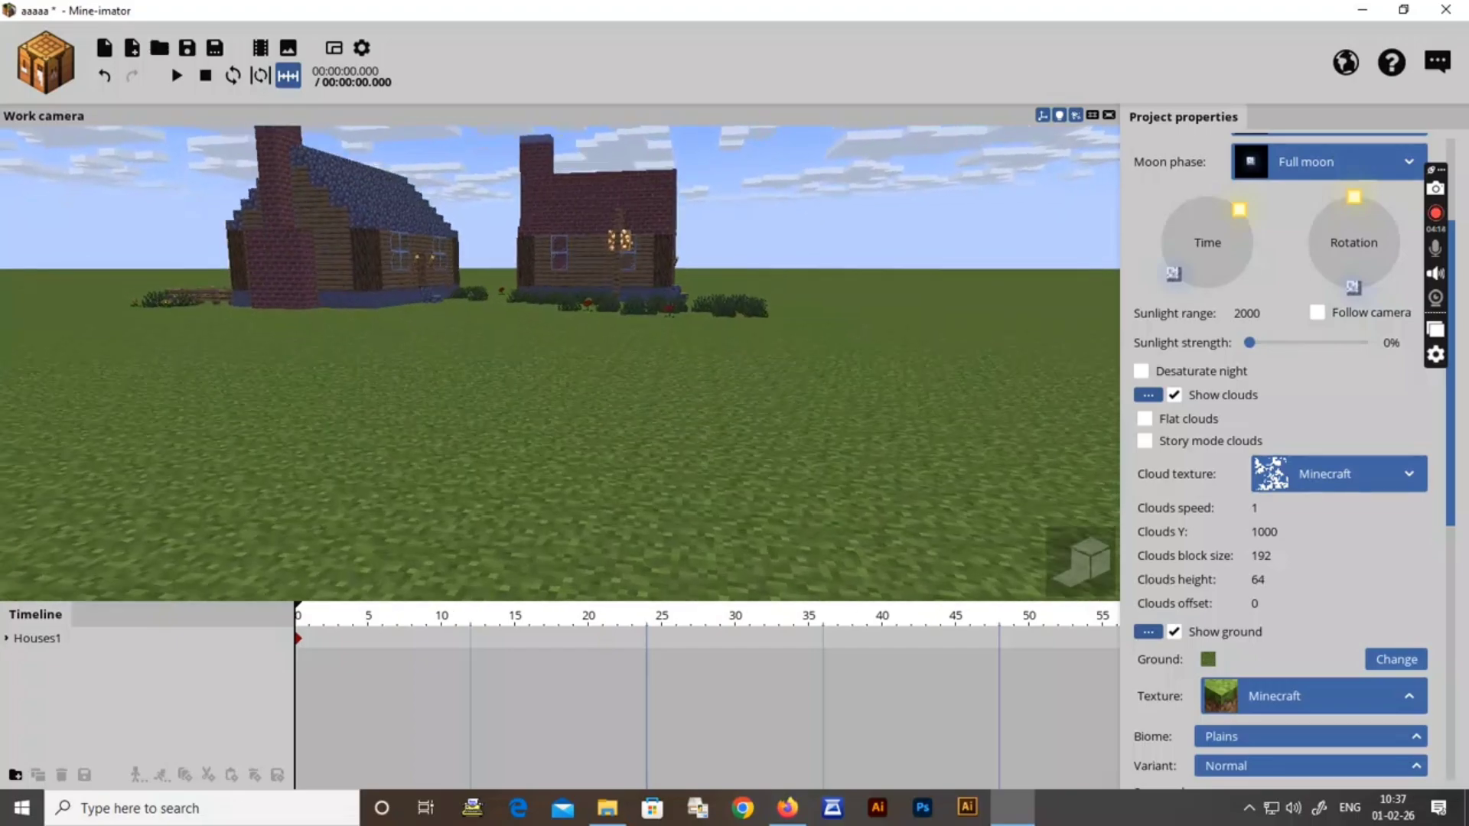
drag(605, 201, 609, 242)
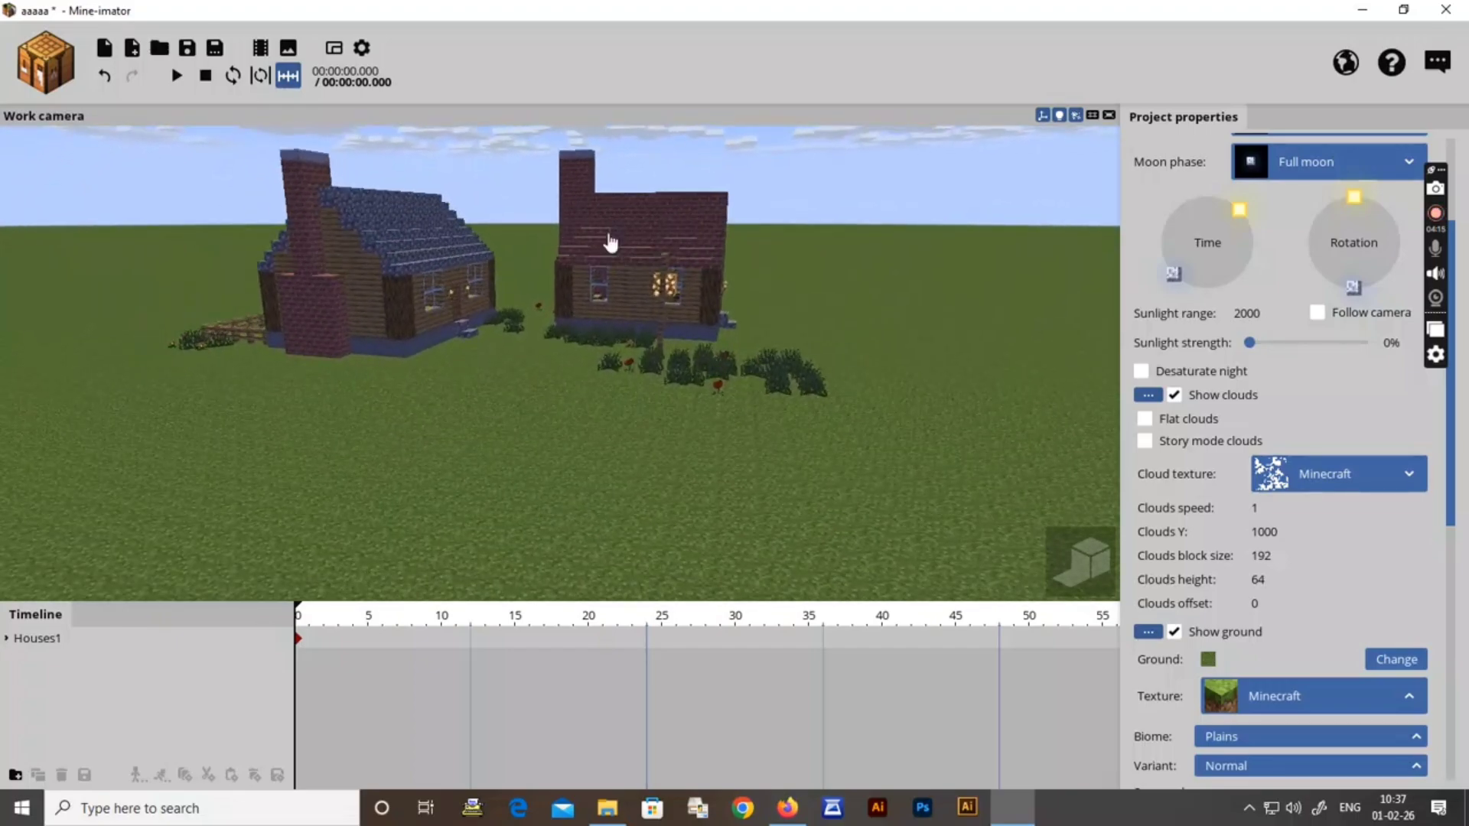
- Undo the last move of the Houses1 scenery and deselect it
click(99, 645)
key(ctrl+z)
click(664, 221)
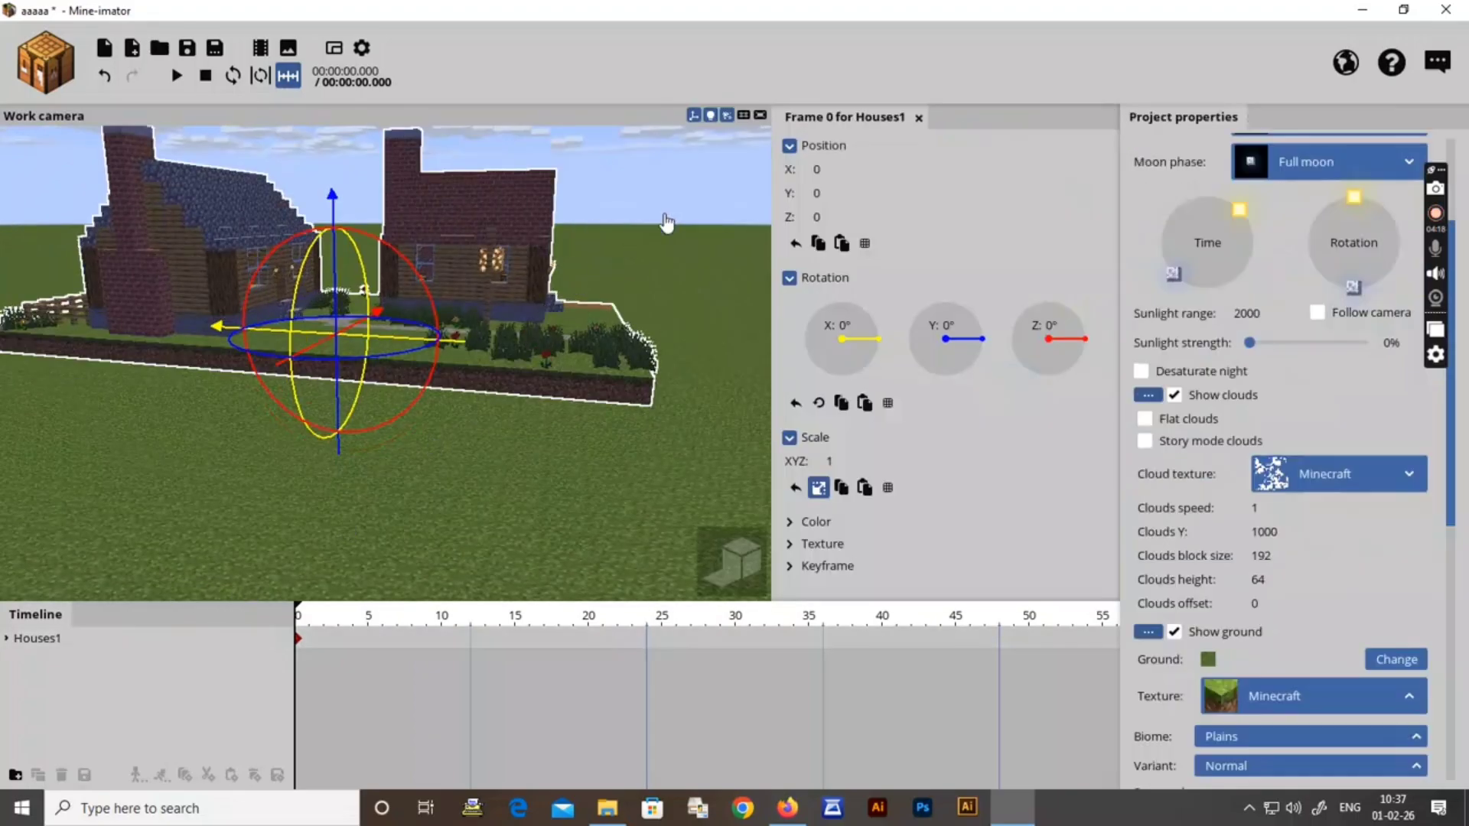
- Bring the work camera up to the house's front door and collapse the Background settings of the project
drag(665, 220, 652, 213)
key(w)
right_drag(652, 212, 651, 265)
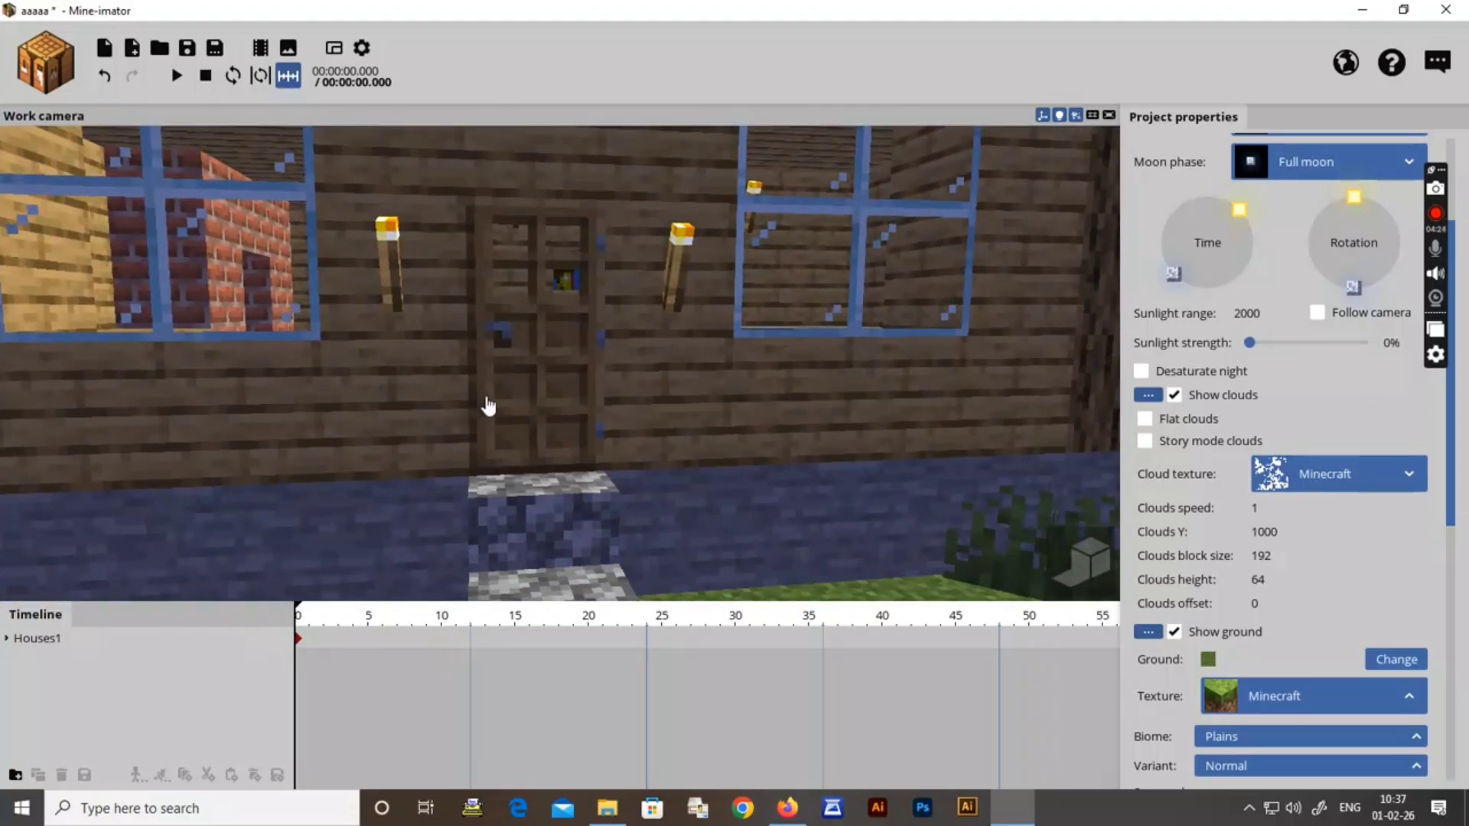
drag(1450, 511, 1438, 337)
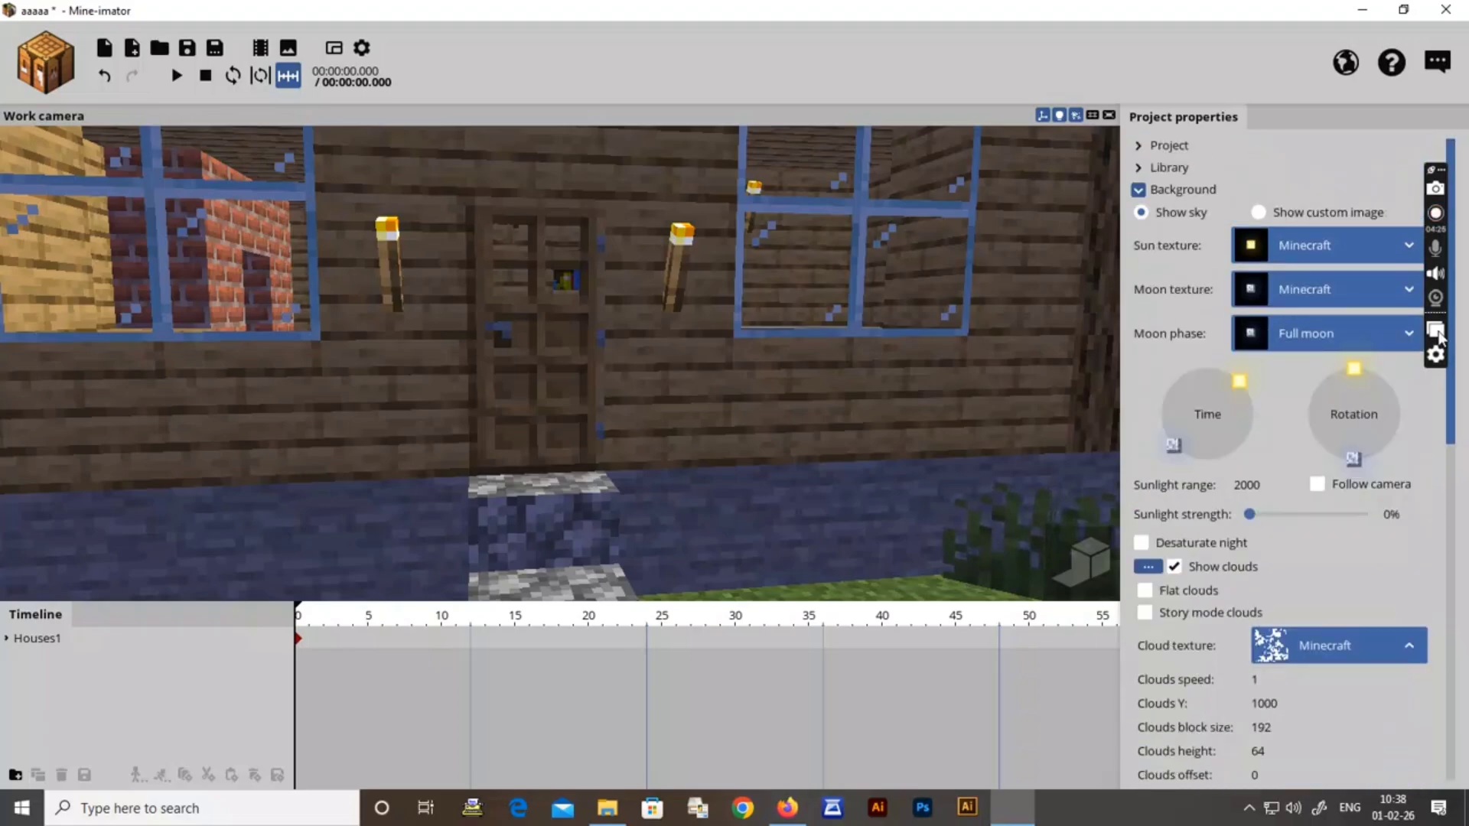
click(1138, 188)
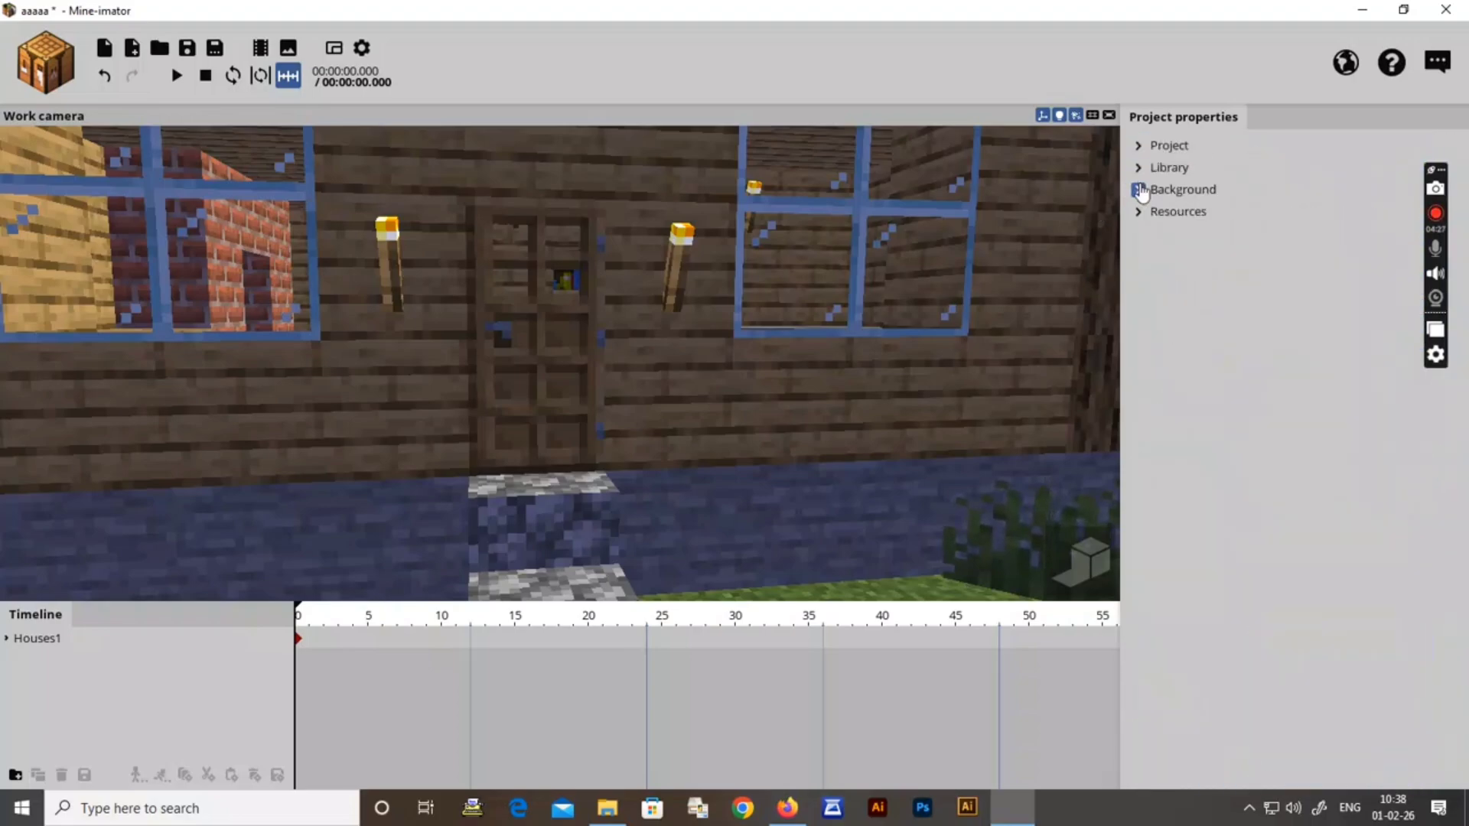
- Try rotating the house's front door and the lid of the double chest inside the house
click(560, 358)
drag(331, 501, 462, 497)
key(w)
right_drag(284, 425, 284, 425)
click(310, 440)
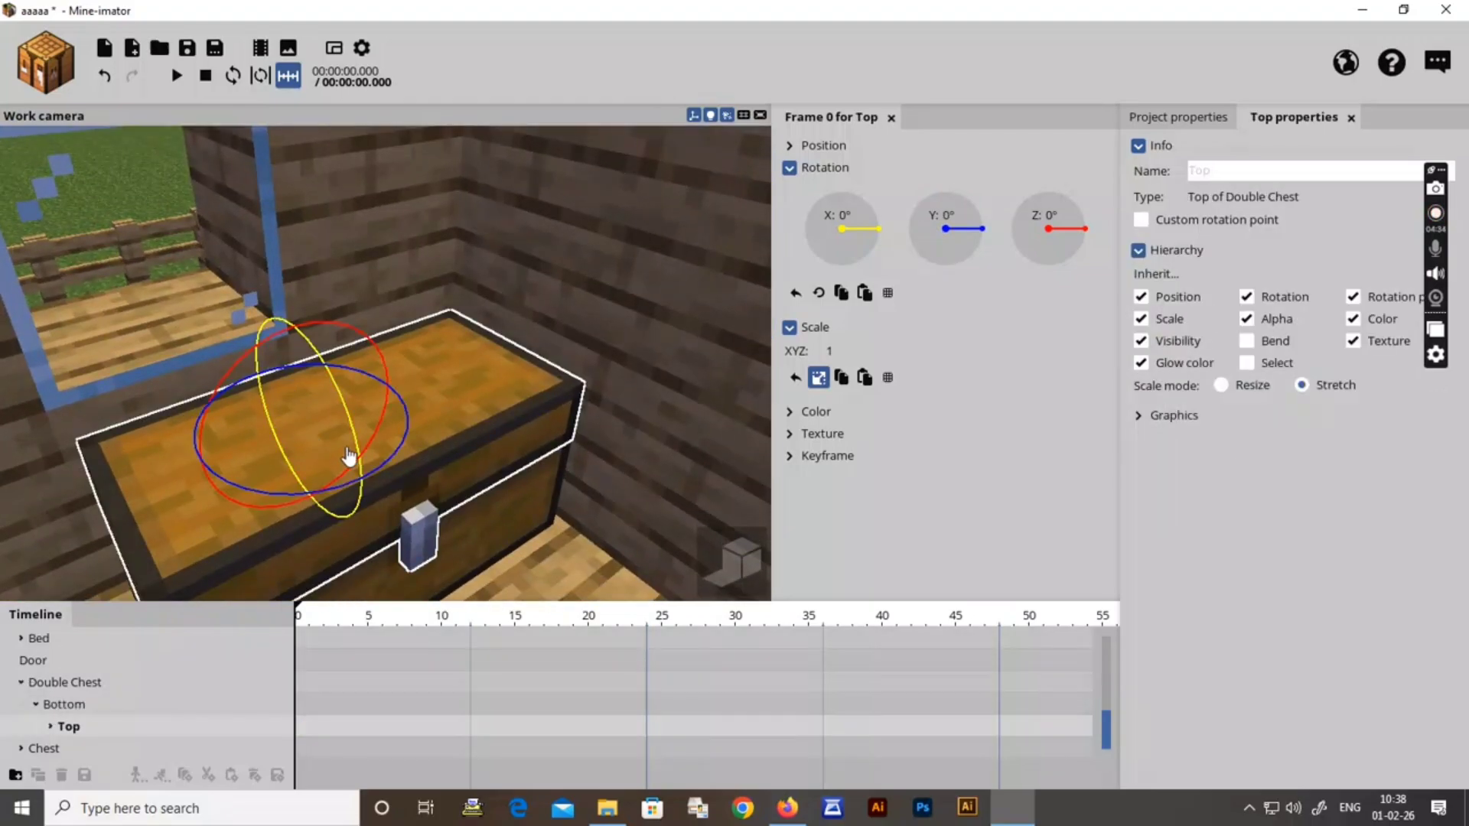
mouse_move(348, 455)
mouse_down()
mouse_move(348, 388)
mouse_move(363, 458)
mouse_up()
scroll(426, 469, down, 5)
click(327, 459)
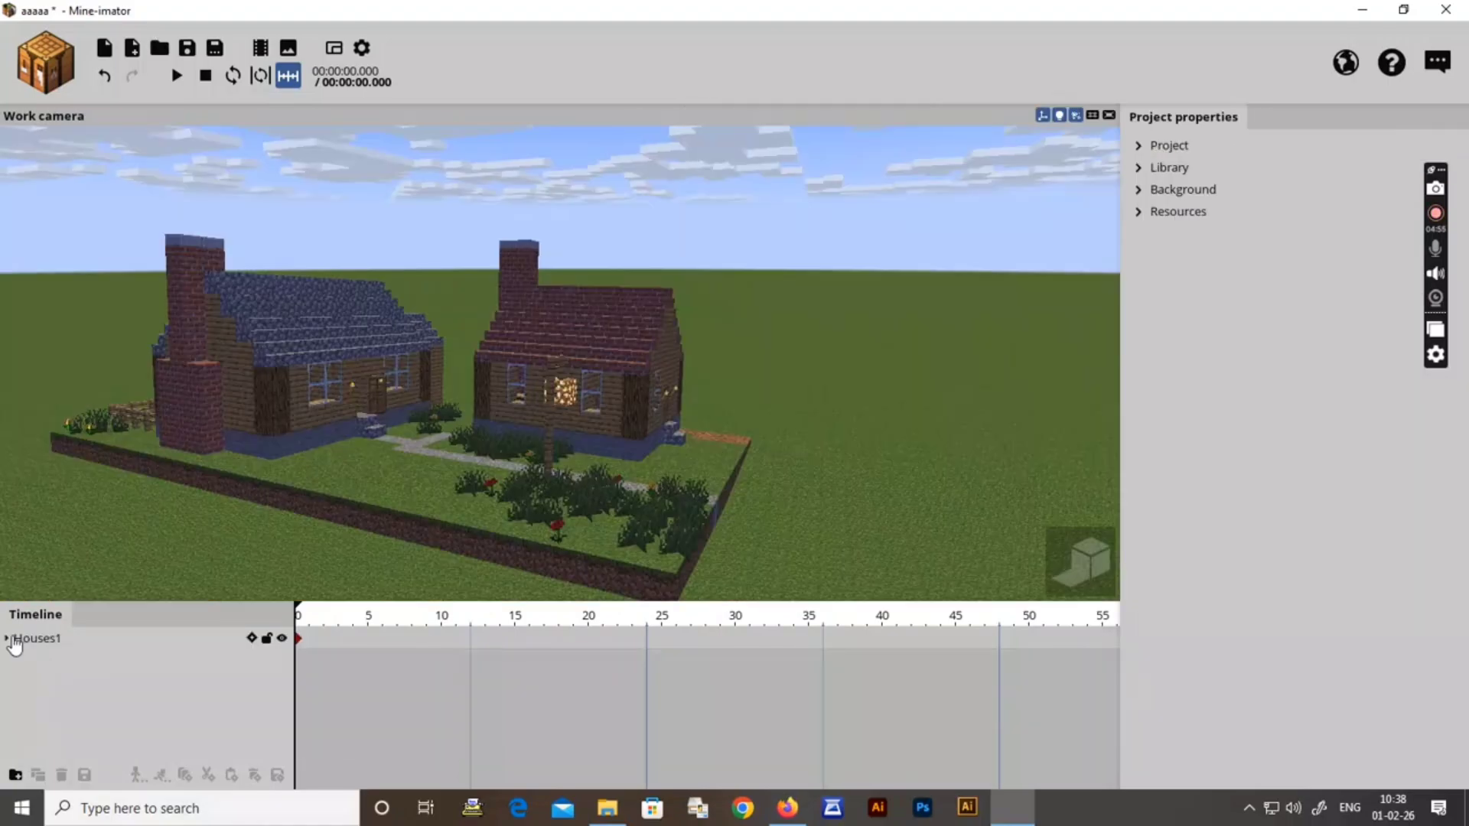